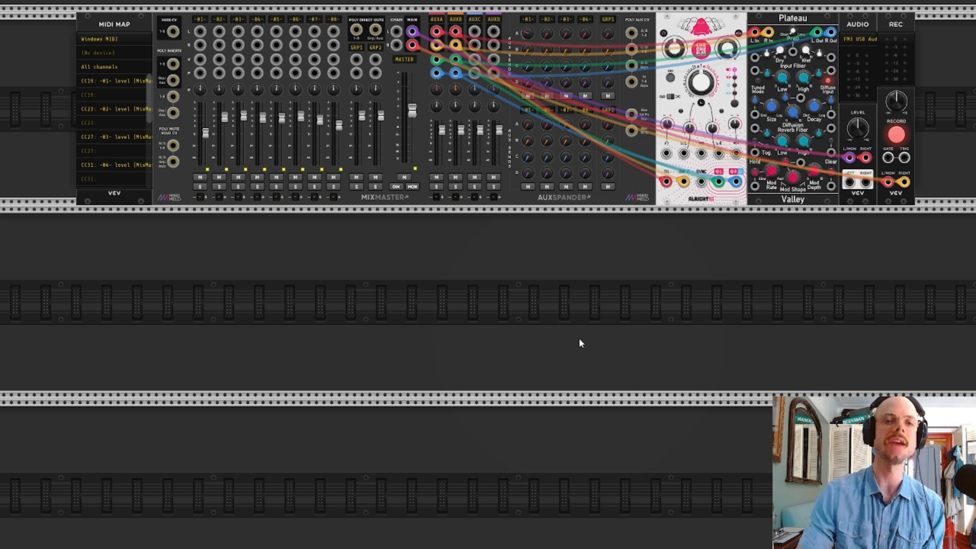
Add a MIDI to CV module directly below MIDI MAP and set its MIDI device to Arturia KeyLab Essential 49
right_click(81, 267)
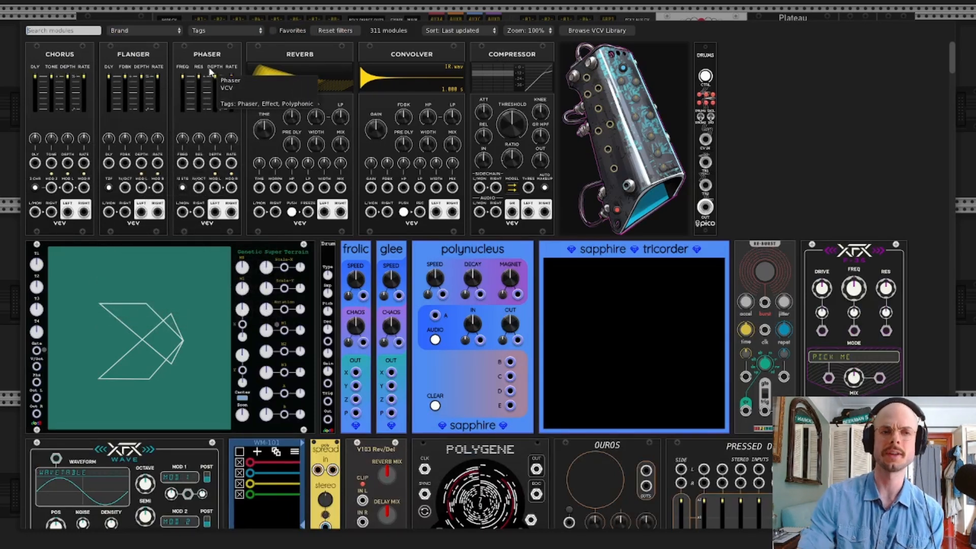
left_click(11, 62)
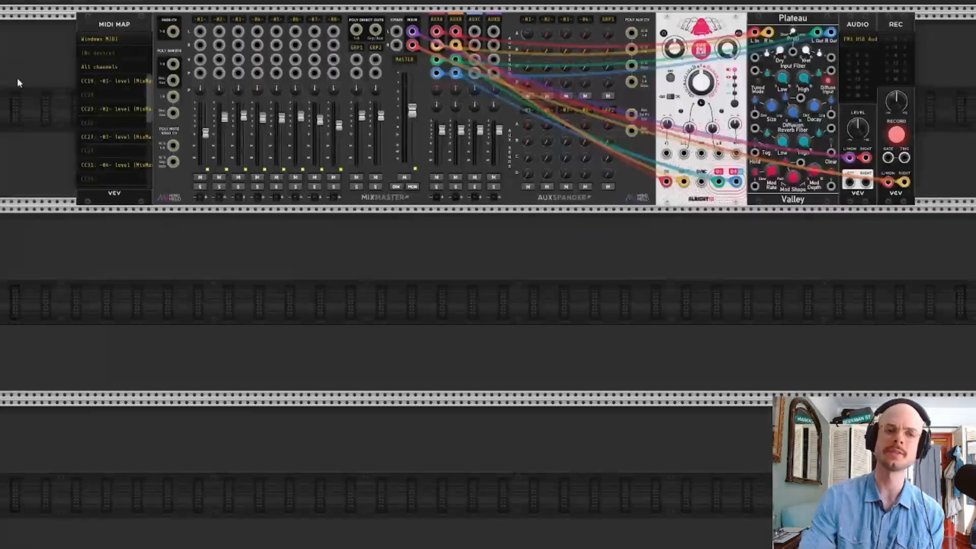
right_click(121, 302)
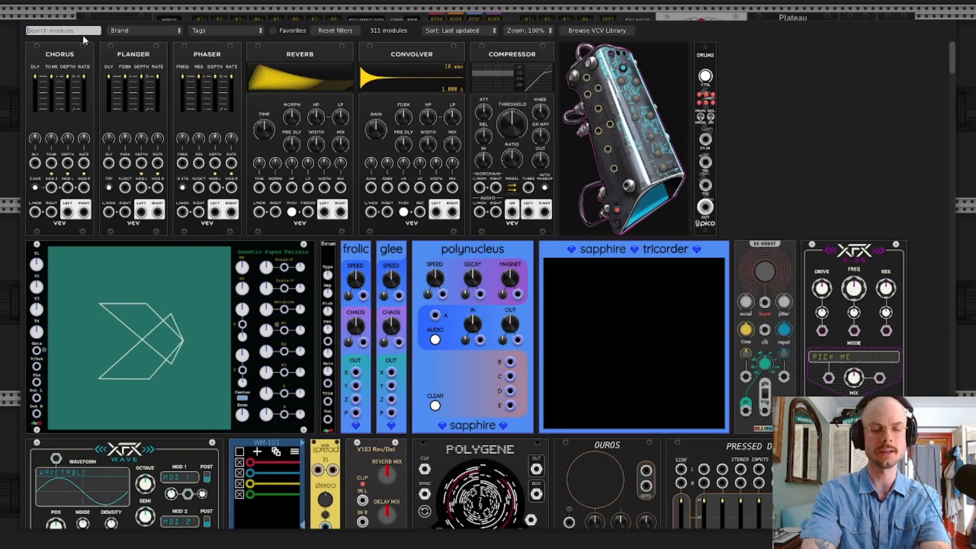
type("midi")
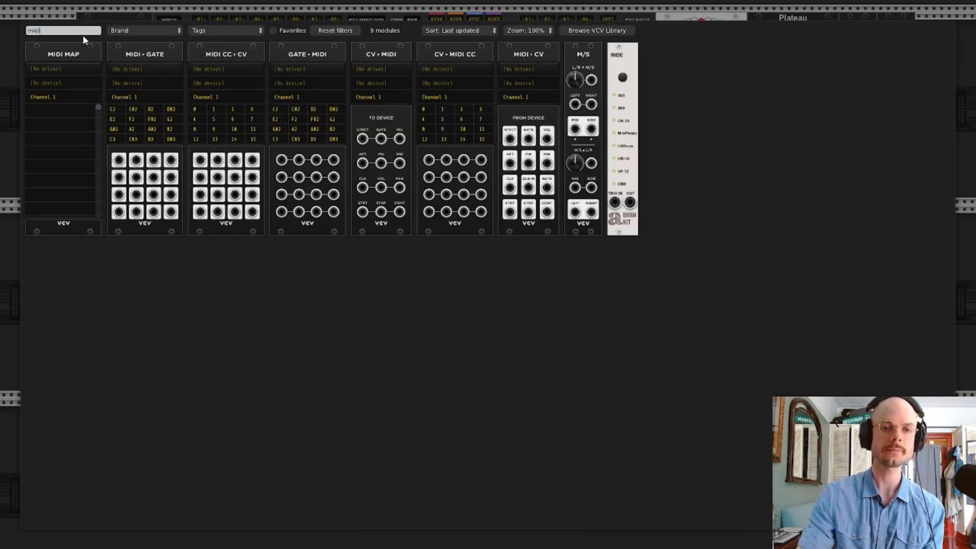
left_click(515, 59)
left_click_drag(133, 214, 116, 219)
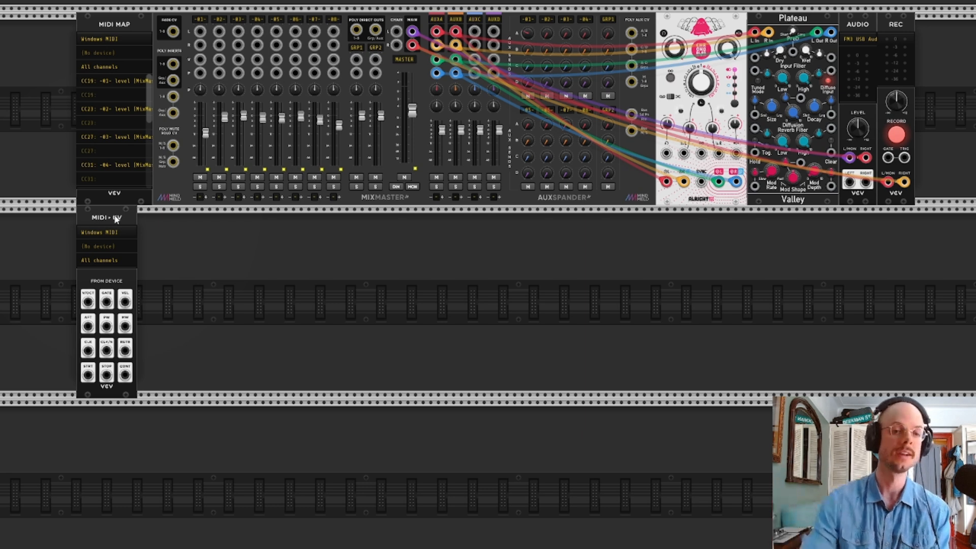
left_click(110, 249)
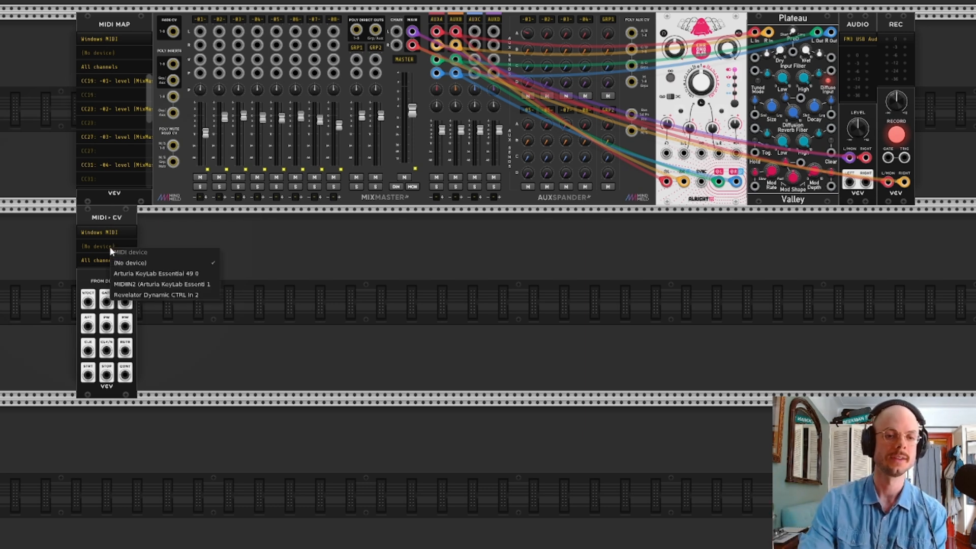
left_click(145, 274)
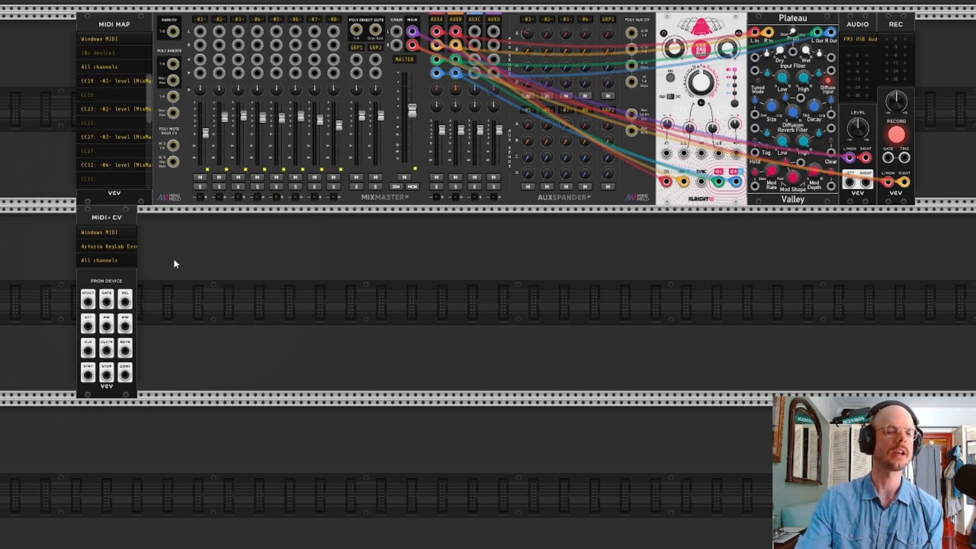
Find the VCV VCO module by searching for "vco" and place it in the second row beside MIDI to CV
right_click(231, 270)
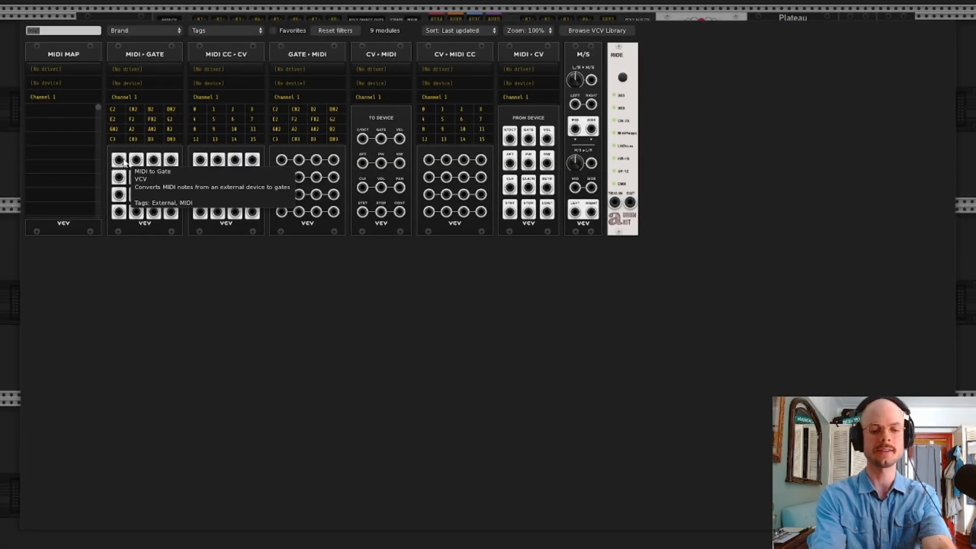
type("vc")
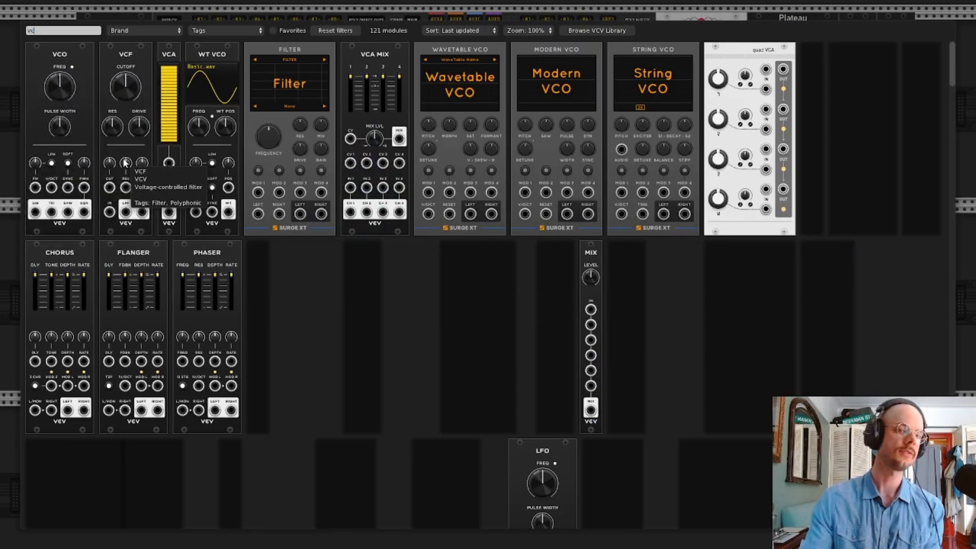
type("o")
left_click(71, 56)
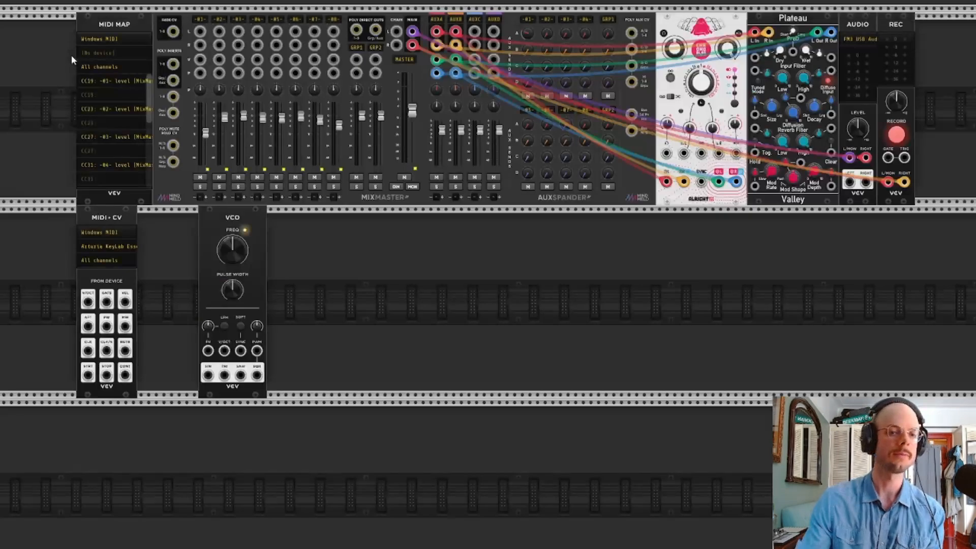
left_click_drag(230, 217, 184, 217)
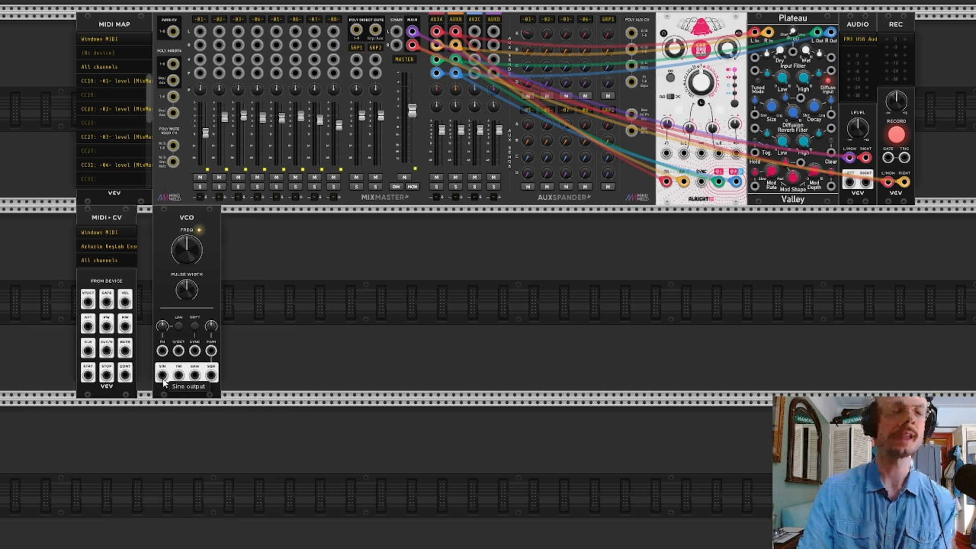
Patch the VCO's sine output to mixer channel 1's left input and the MIDI to CV pitch output to the VCO's V/OCT input
left_click_drag(162, 376, 162, 377)
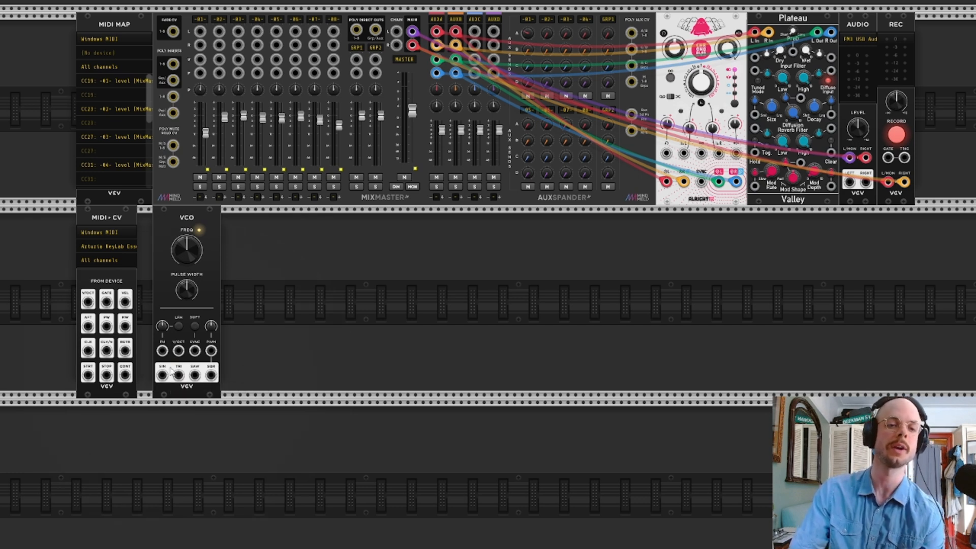
left_click_drag(162, 375, 200, 33)
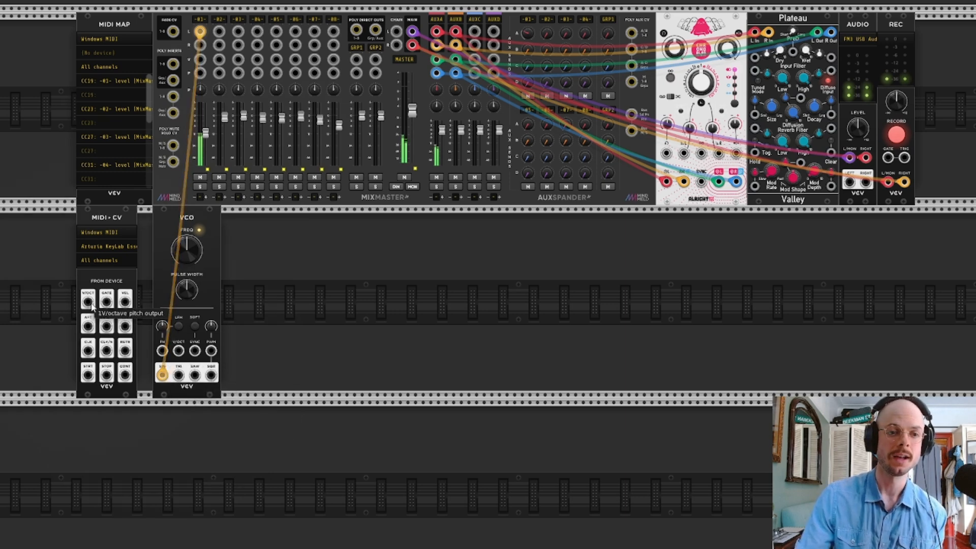
left_click_drag(89, 305, 179, 352)
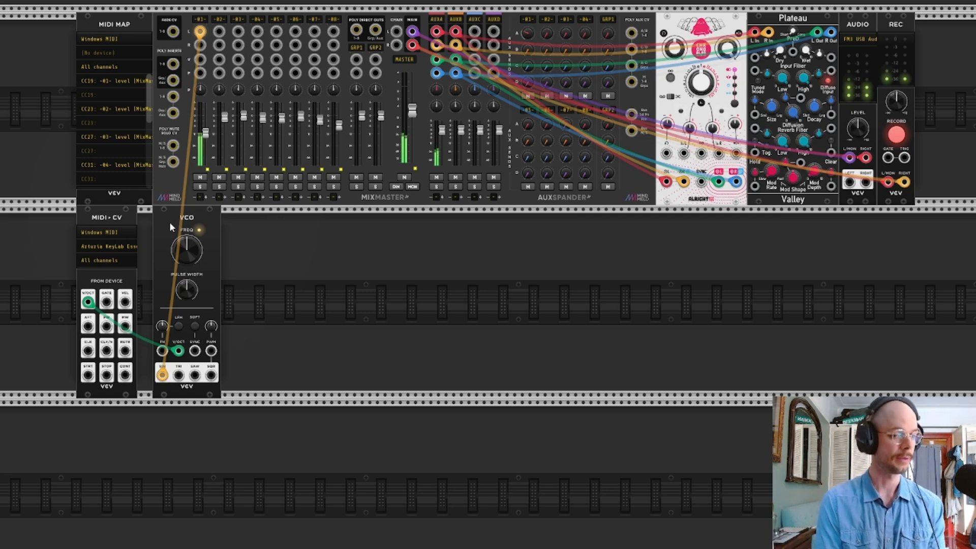
Set the MIDI to CV module's polyphony channels to 4
right_click(102, 278)
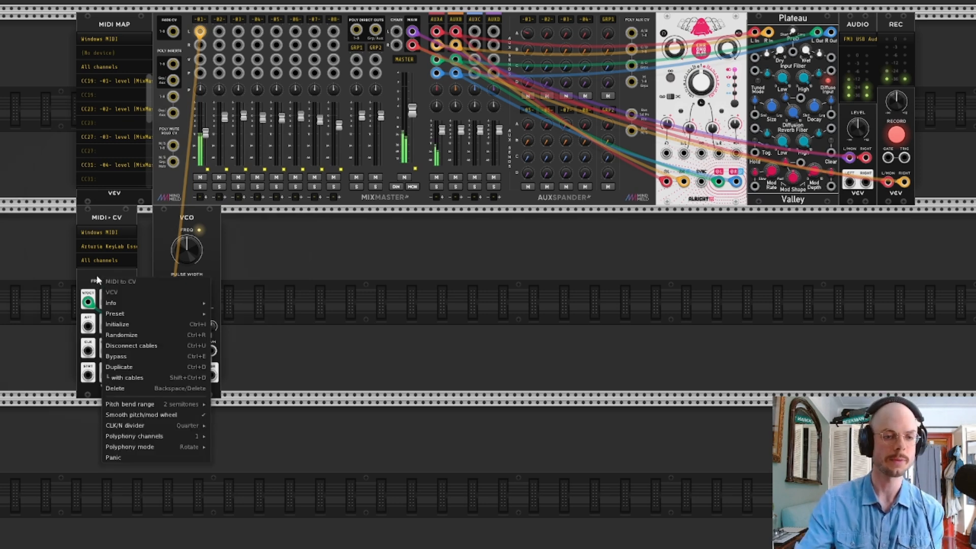
left_click(98, 278)
right_click(97, 277)
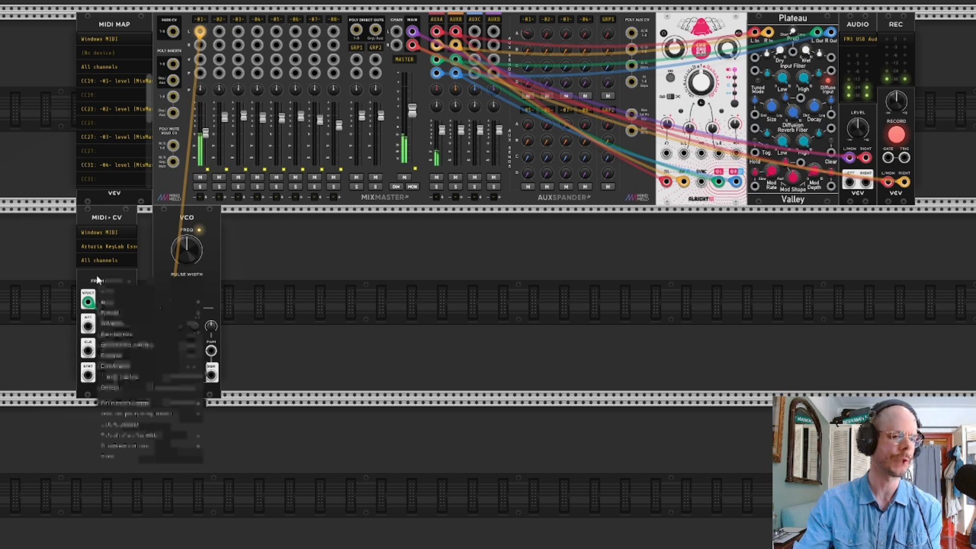
mouse_move(150, 408)
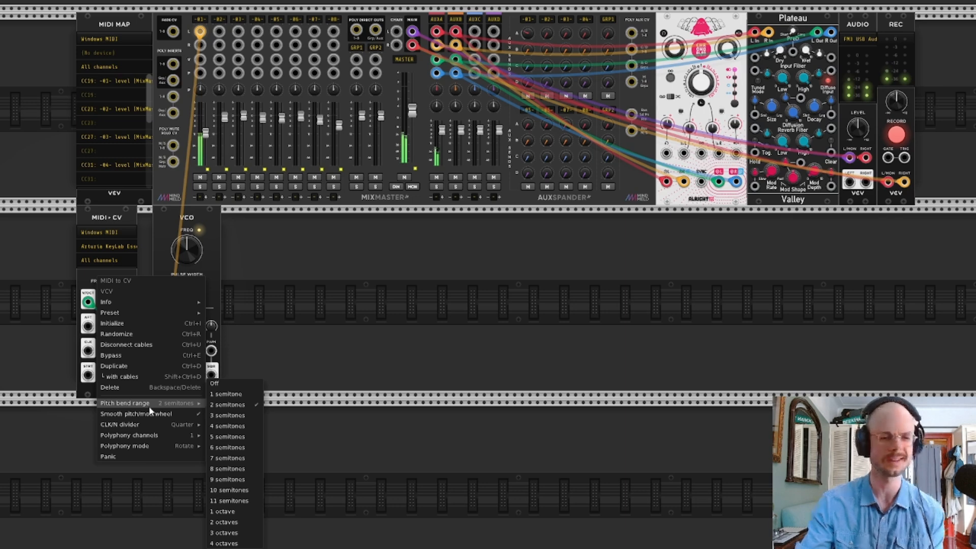
mouse_move(156, 439)
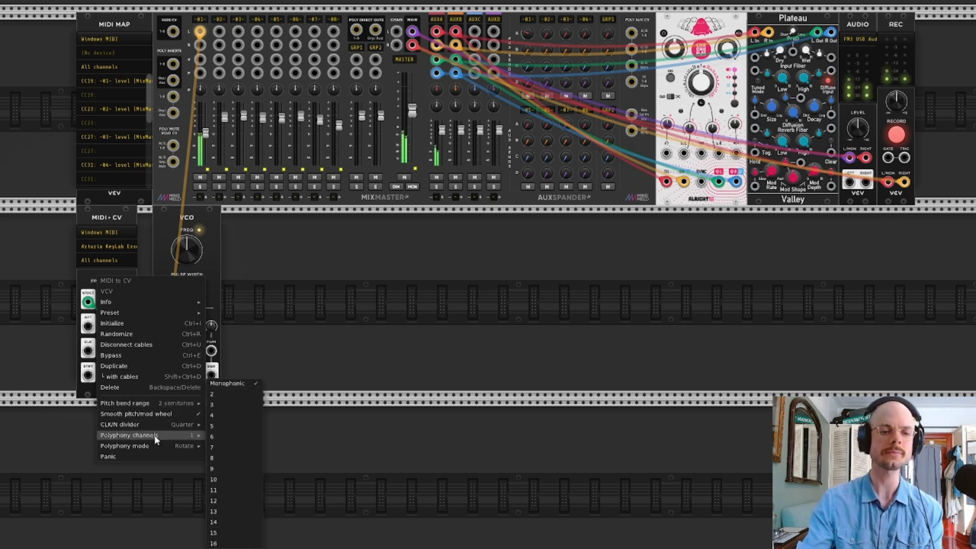
left_click(224, 418)
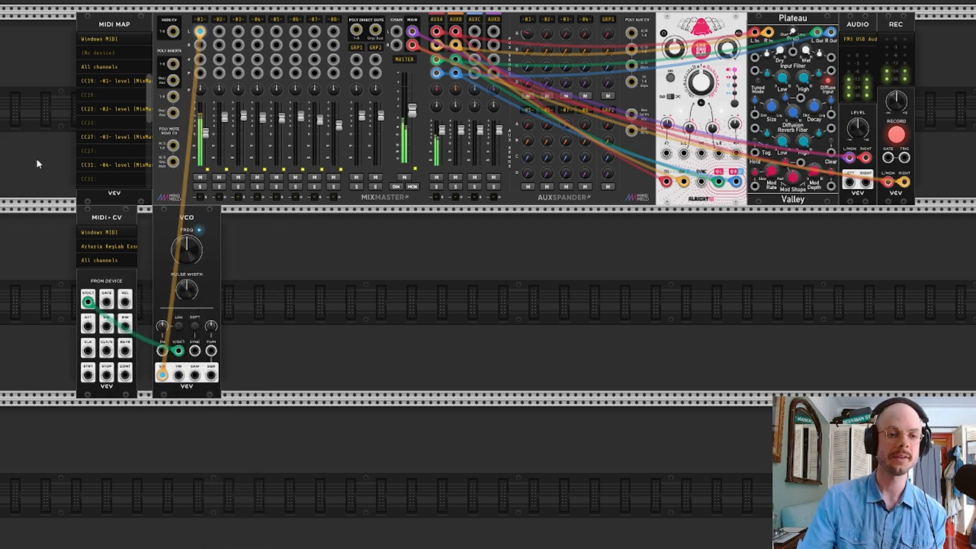
Lower and raise the level fader of mixer channel 1, and mute the channel
left_click_drag(206, 134, 206, 143)
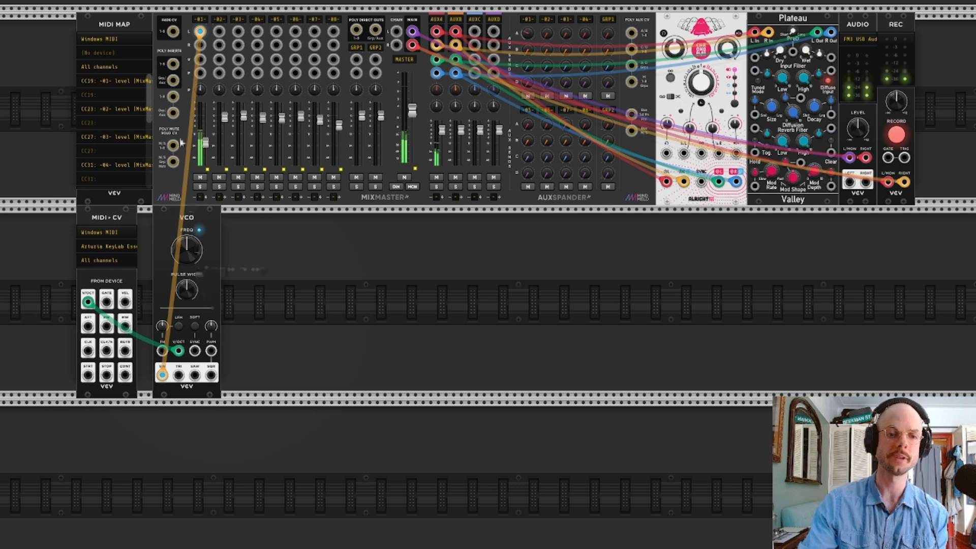
left_click_drag(207, 144, 206, 135)
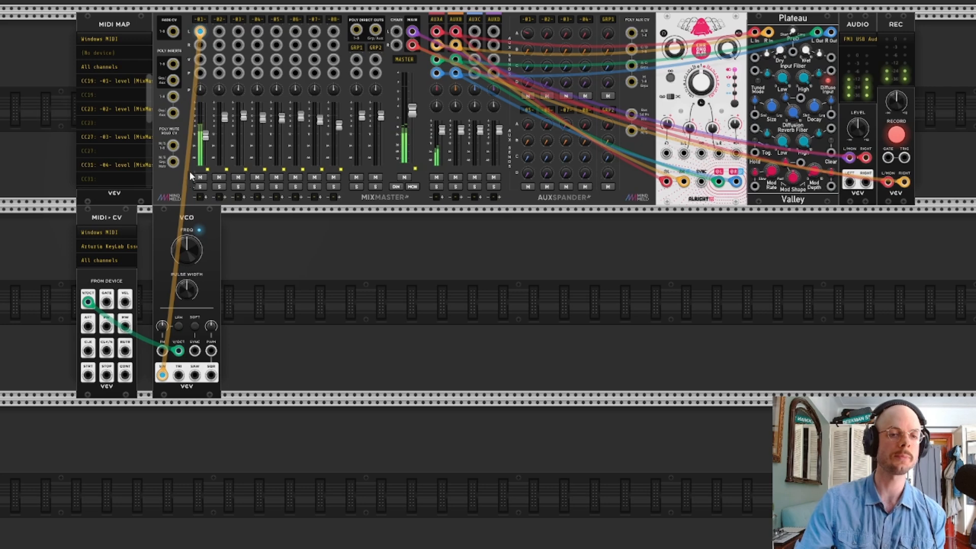
mouse_move(181, 357)
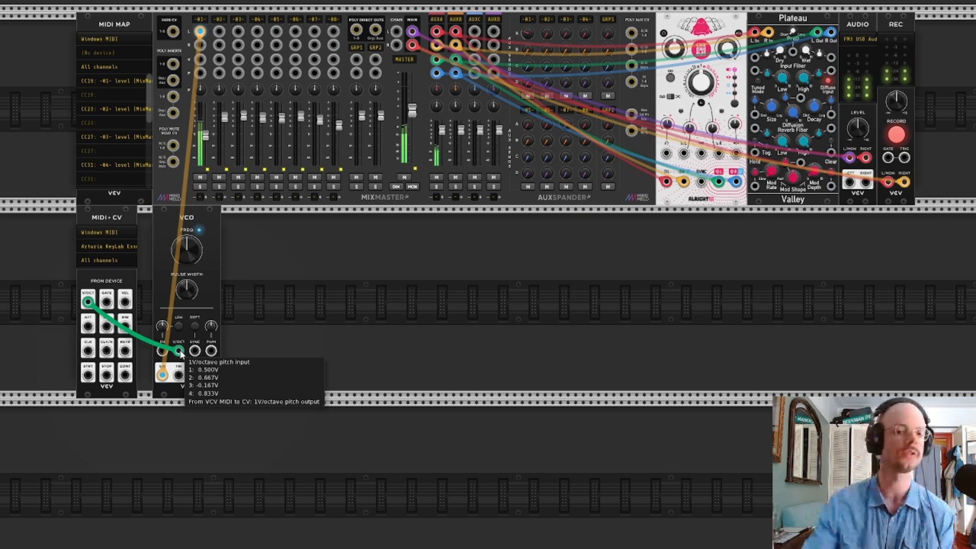
left_click(201, 178)
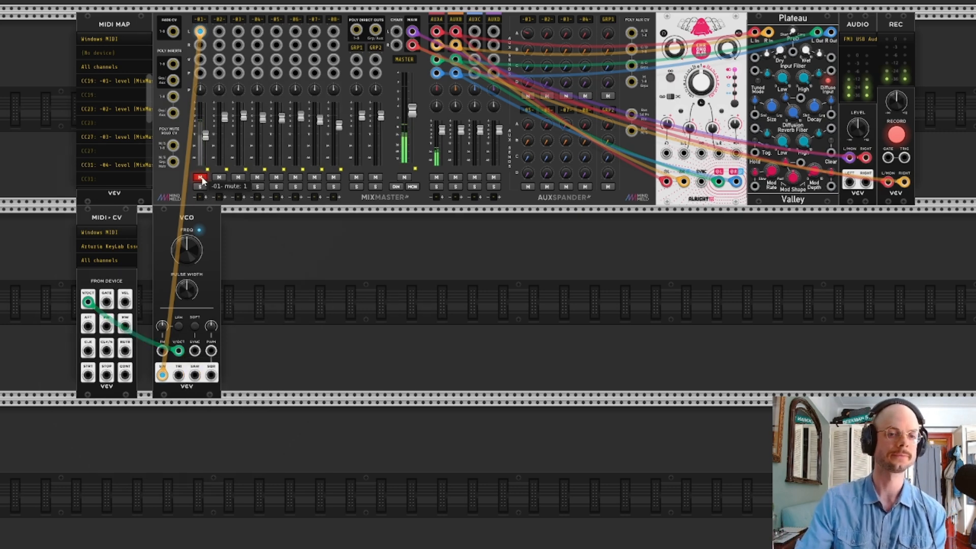
Add the VCV ADSR EG module by searching for "adsr" and place it directly against the VCO
right_click(364, 305)
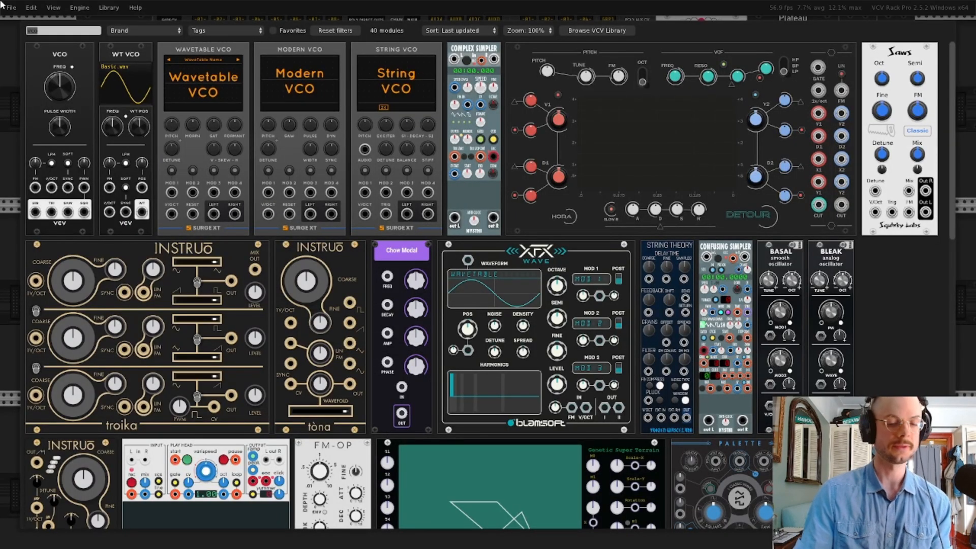
type("adsr")
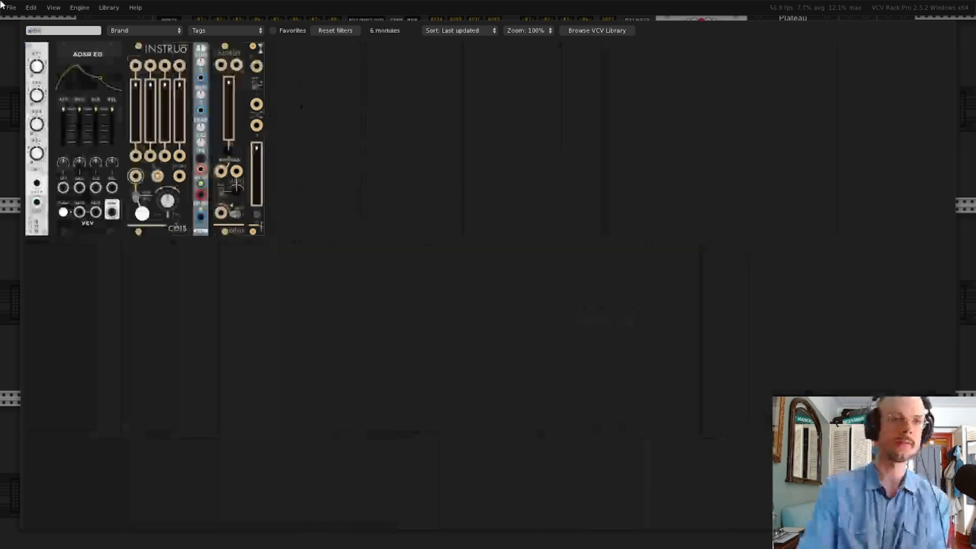
left_click(77, 44)
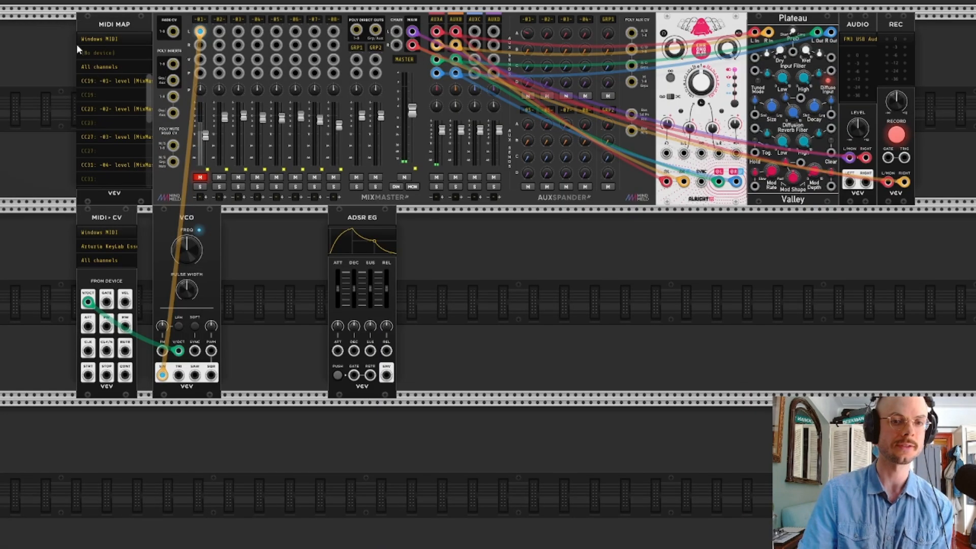
left_click_drag(358, 220, 249, 221)
Add the VCV VCA module by searching for "vca" and place it directly against the ADSR EG
right_click(400, 292)
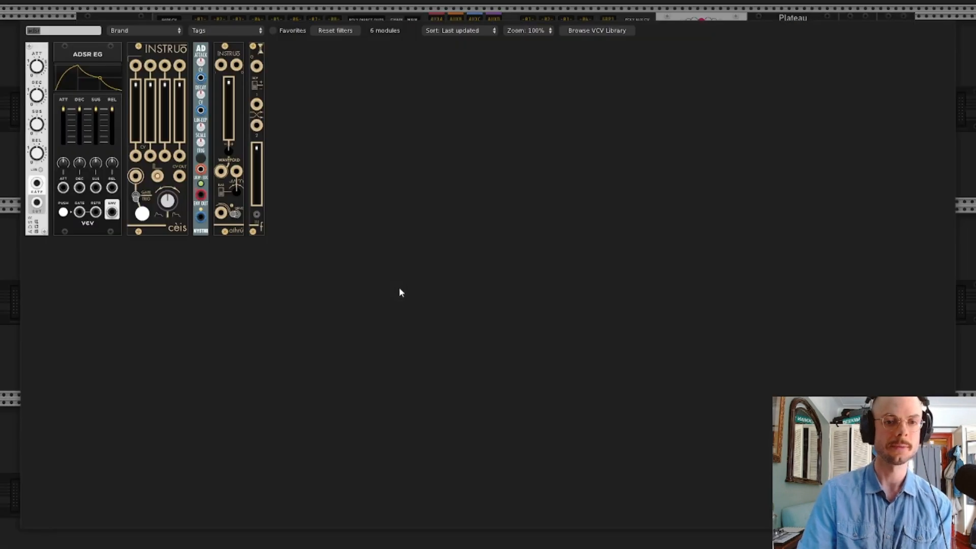
type("vca")
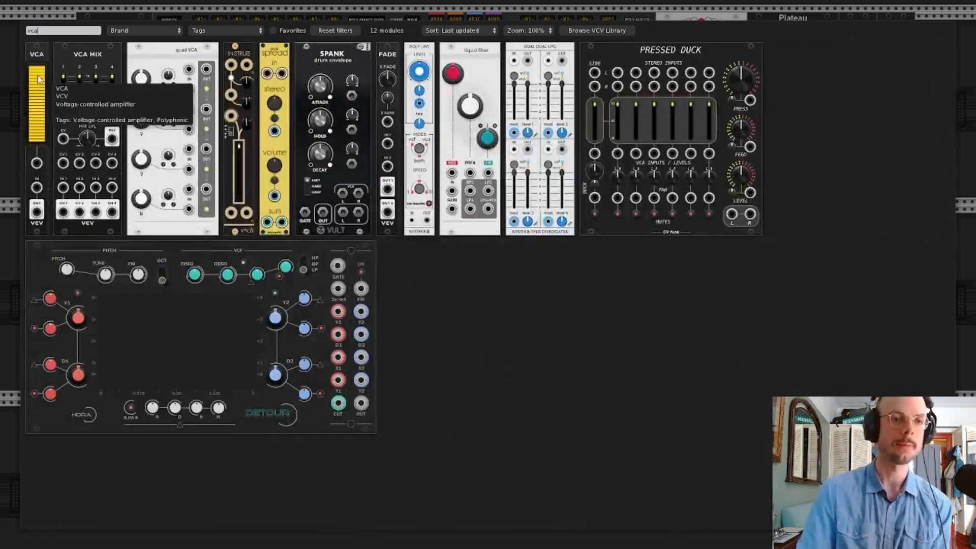
left_click(29, 52)
left_click_drag(403, 219, 303, 220)
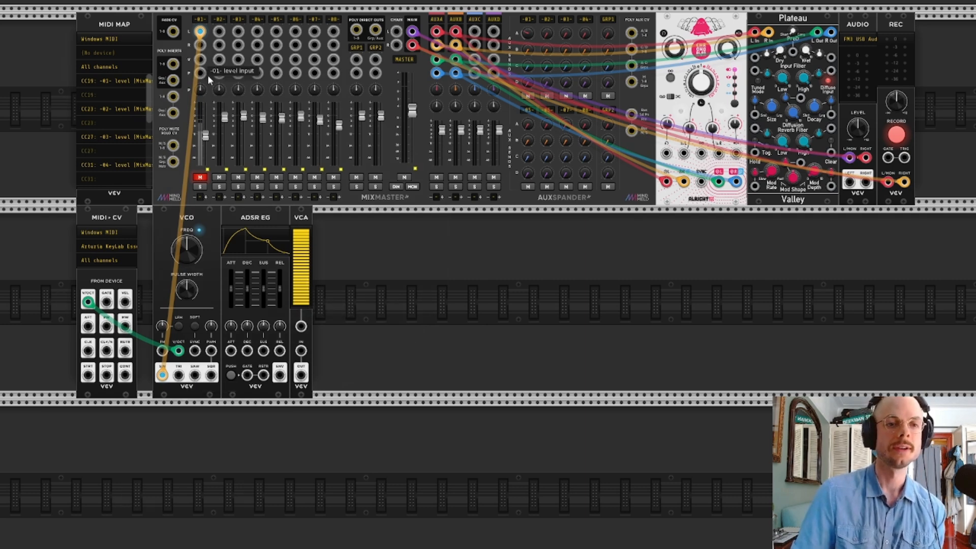
Unmute mixer channel 1 and route the VCO's sine signal through the VCA into that channel's left input
left_click(200, 178)
left_click_drag(200, 34, 301, 351)
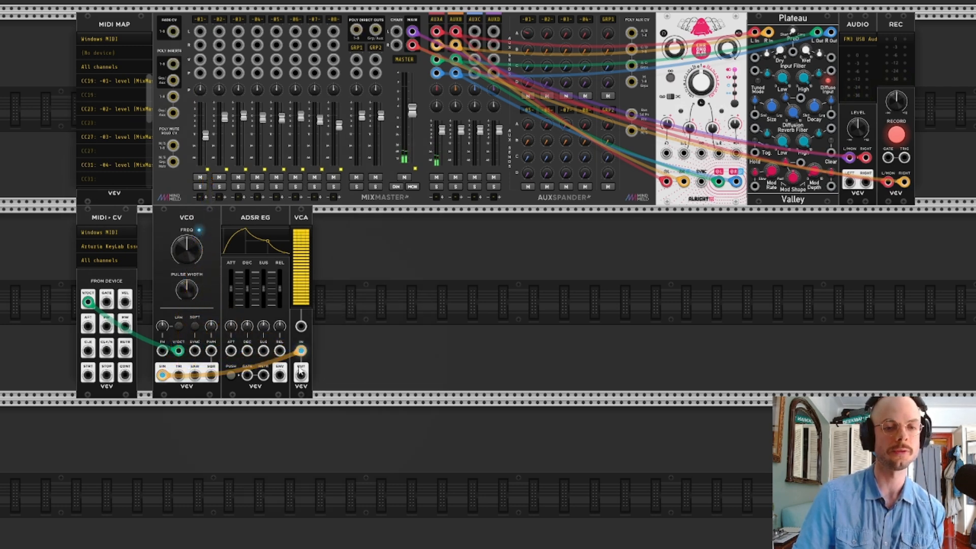
left_click_drag(302, 379, 198, 31)
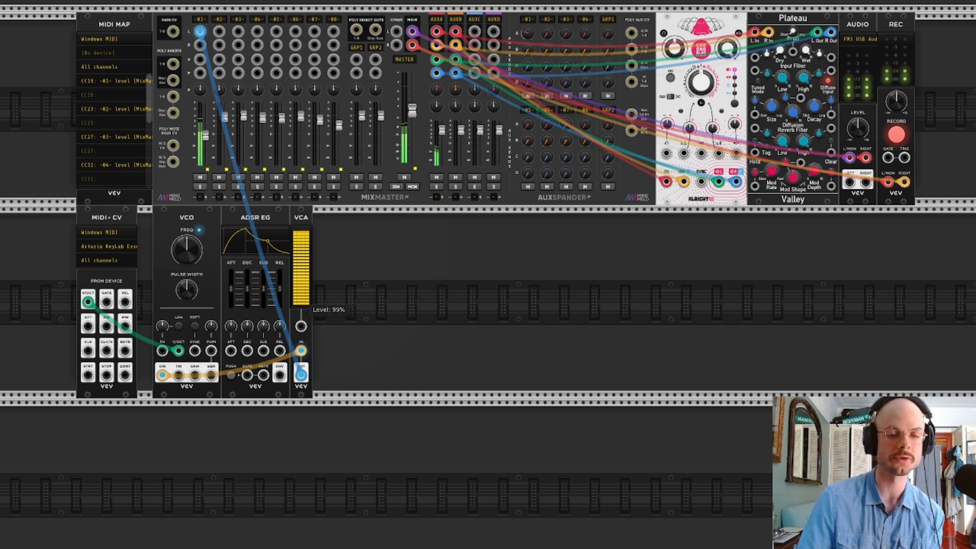
Patch the ADSR envelope output to the VCA's CV input and the MIDI to CV gate output to the ADSR gate input
left_click_drag(279, 375, 301, 330)
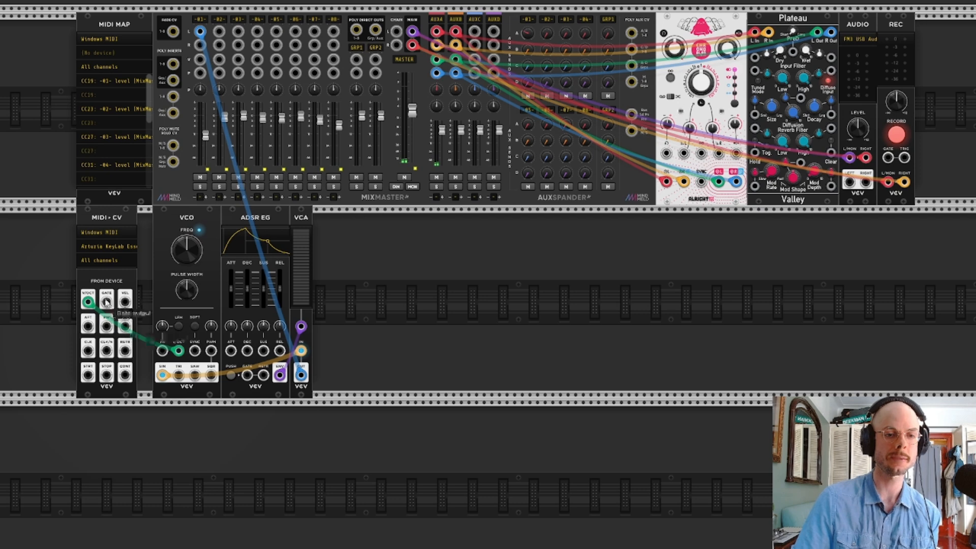
left_click_drag(106, 302, 248, 374)
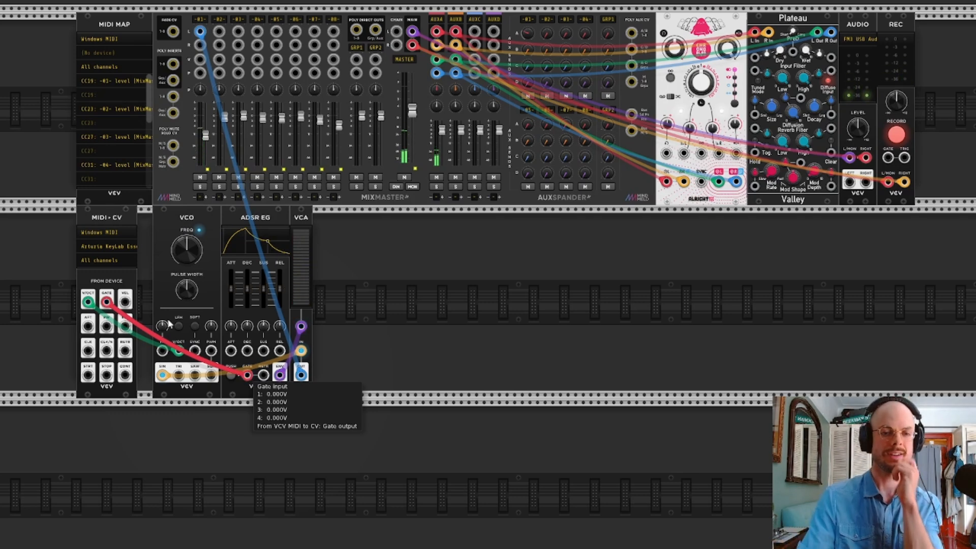
Adjust the ADSR EG envelope sliders and move the VCA's source cable from the VCO's sine output to its saw output
left_click_drag(237, 286, 278, 287)
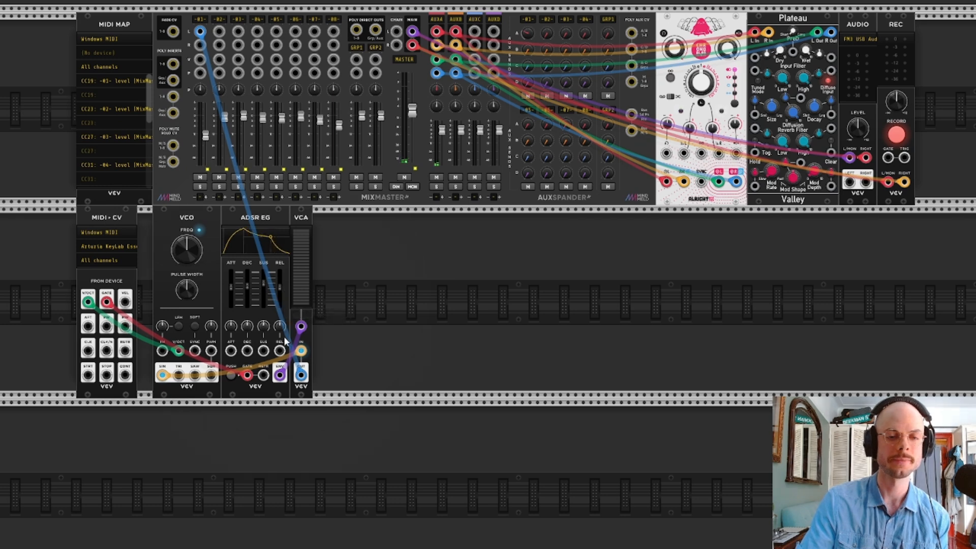
left_click_drag(162, 375, 195, 375)
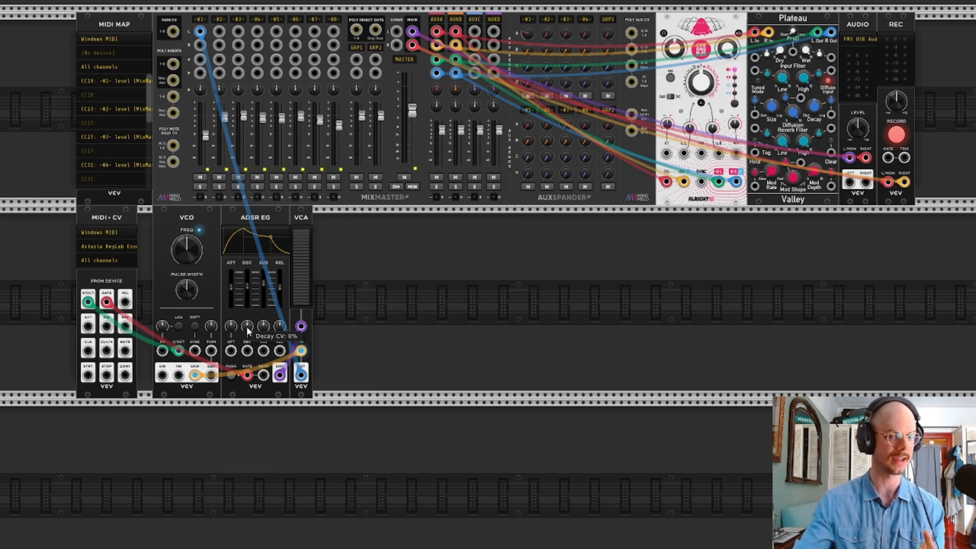
Add the VCV VCF beside the VCA by searching for "vcf", and patch its input and lowpass output between the VCA and mixer channel 1's left input
right_click(379, 310)
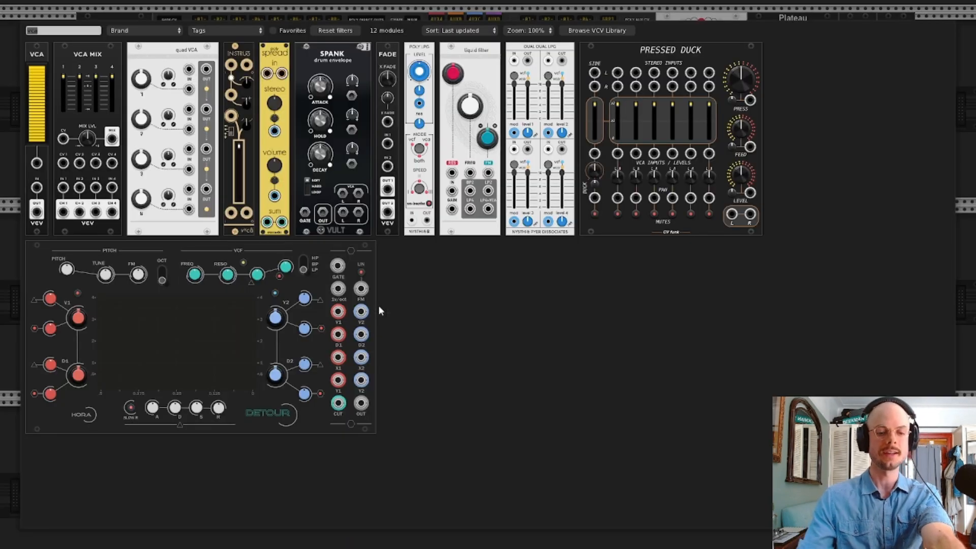
type("vcf")
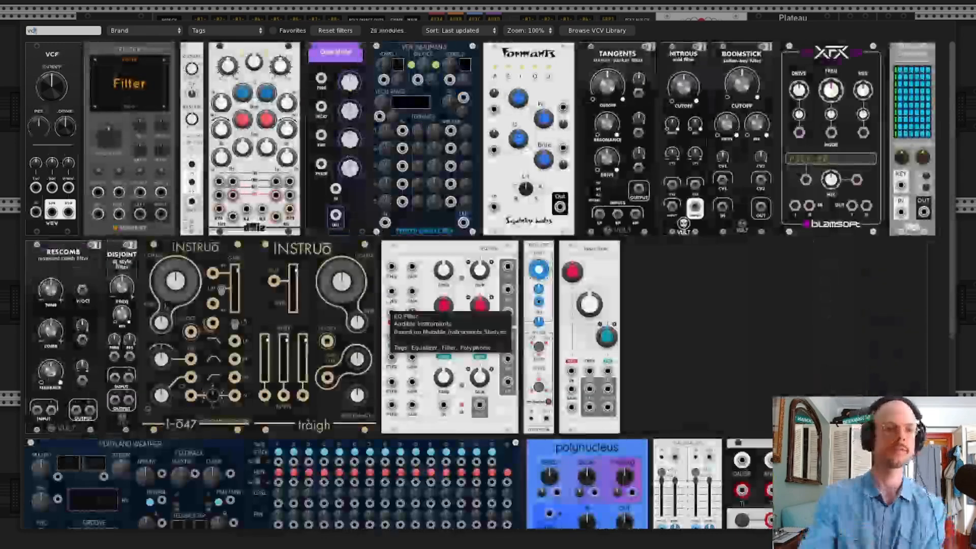
left_click(45, 57)
left_click_drag(371, 224, 327, 220)
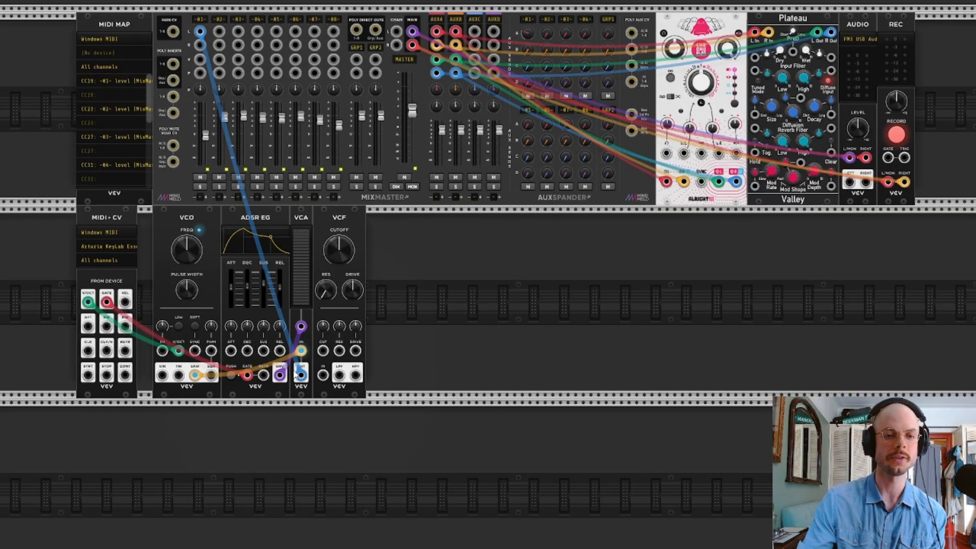
left_click_drag(199, 31, 323, 375)
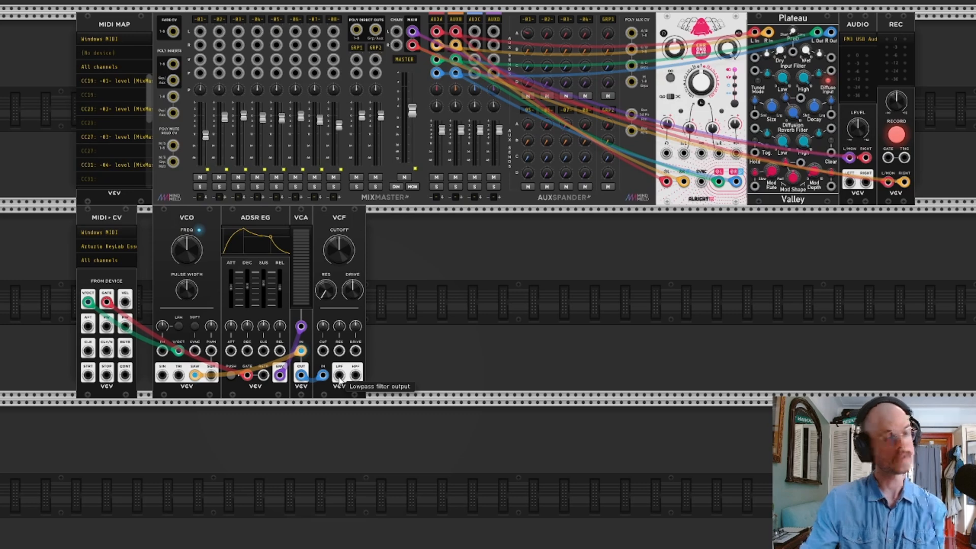
left_click_drag(340, 377, 202, 36)
Sweep the VCF's cutoff frequency and settle it at about 611 Hz, raising mixer channel 1's fader slightly
left_click_drag(334, 246, 334, 213)
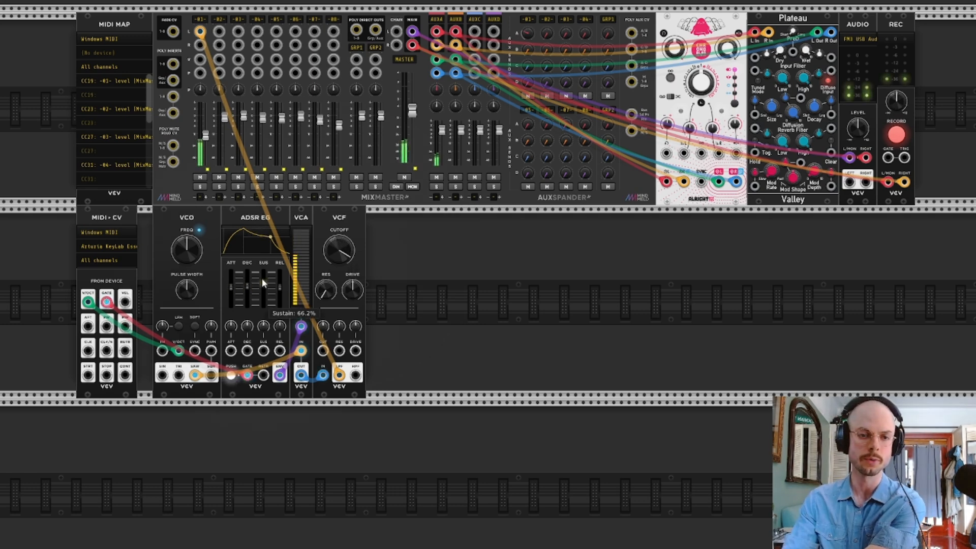
left_click_drag(339, 250, 339, 235)
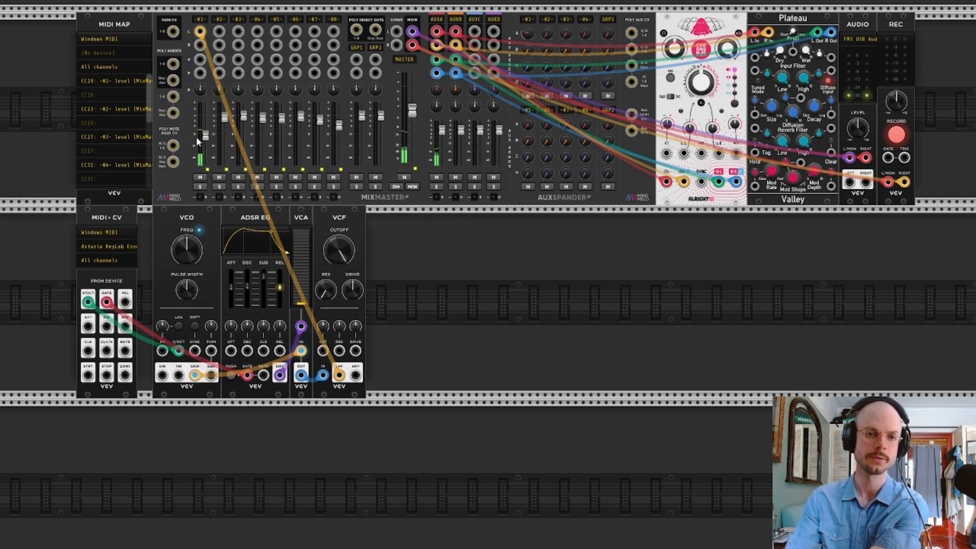
left_click_drag(206, 135, 205, 131)
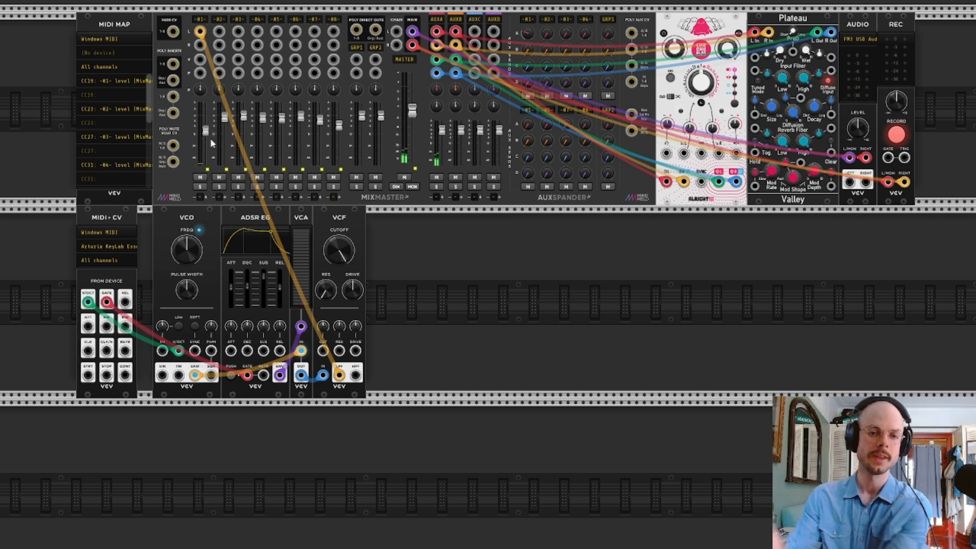
left_click_drag(342, 256, 341, 281)
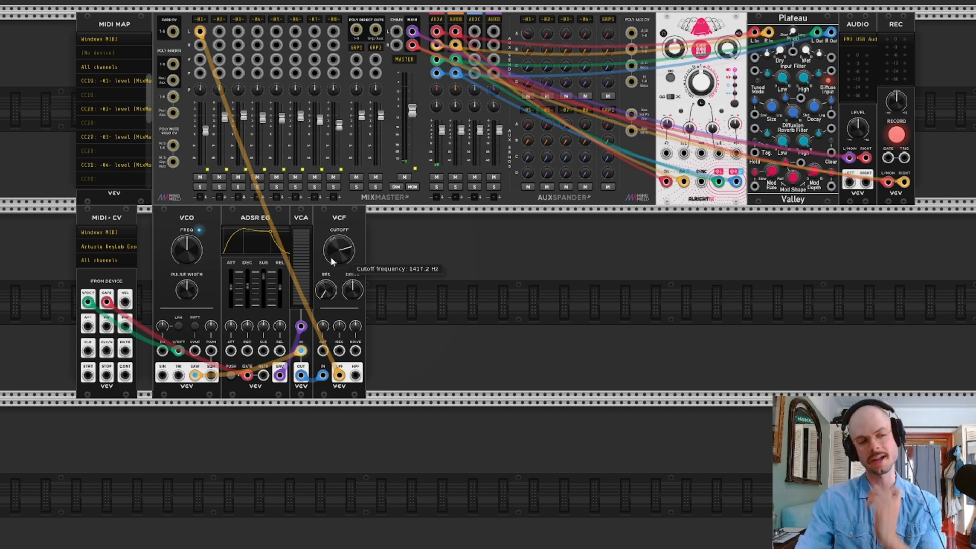
left_click_drag(339, 251, 339, 260)
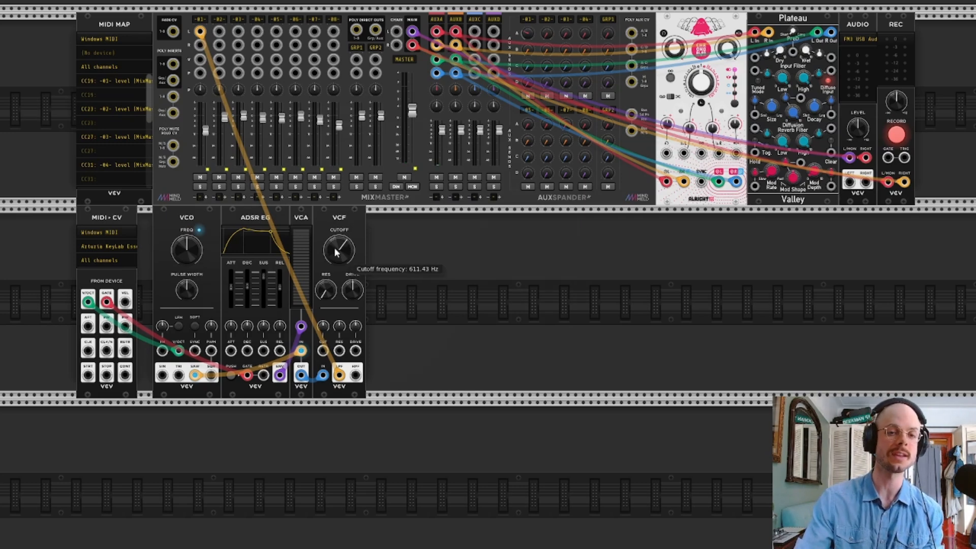
Add a second ADSR EG beside the VCF, and patch the MIDI gate to its gate input and its envelope output to the VCF's cutoff CV input
right_click(419, 261)
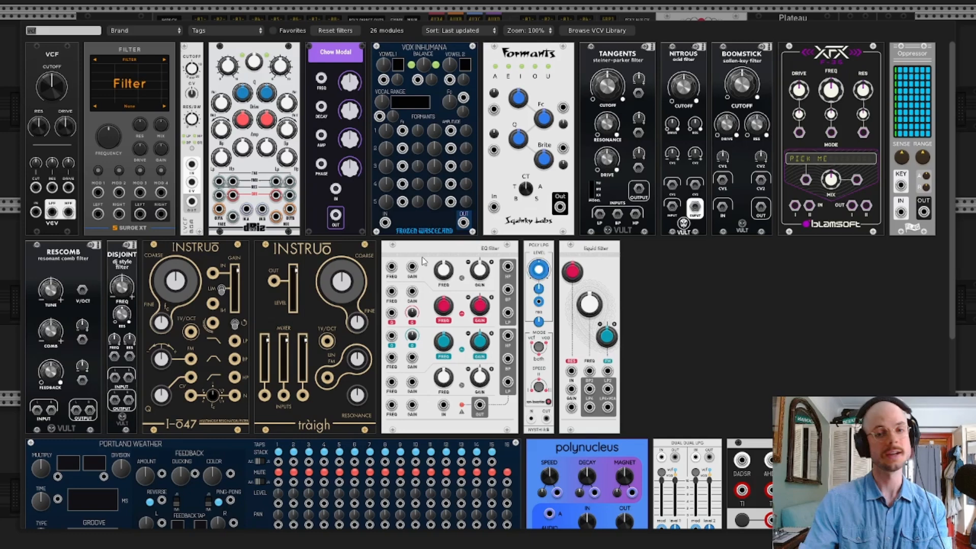
type("adsr")
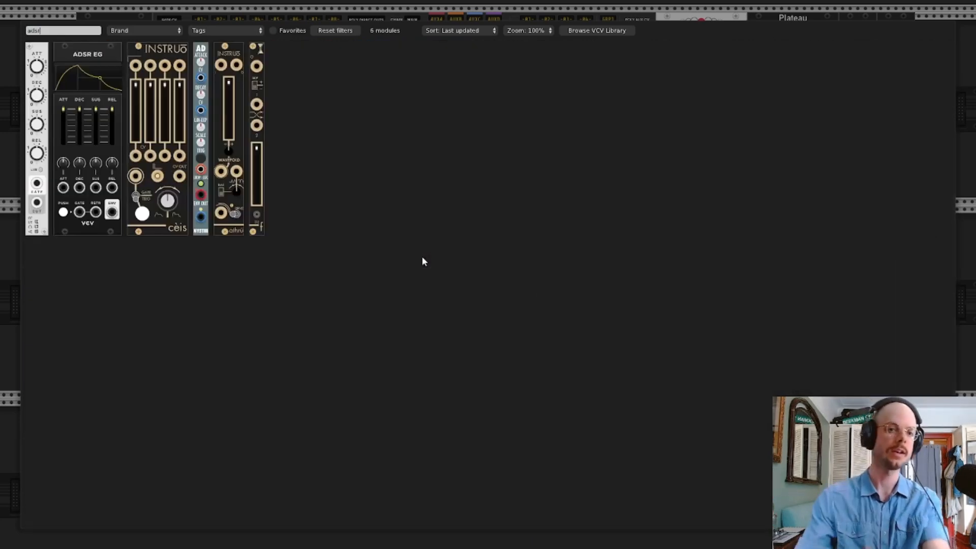
left_click(91, 86)
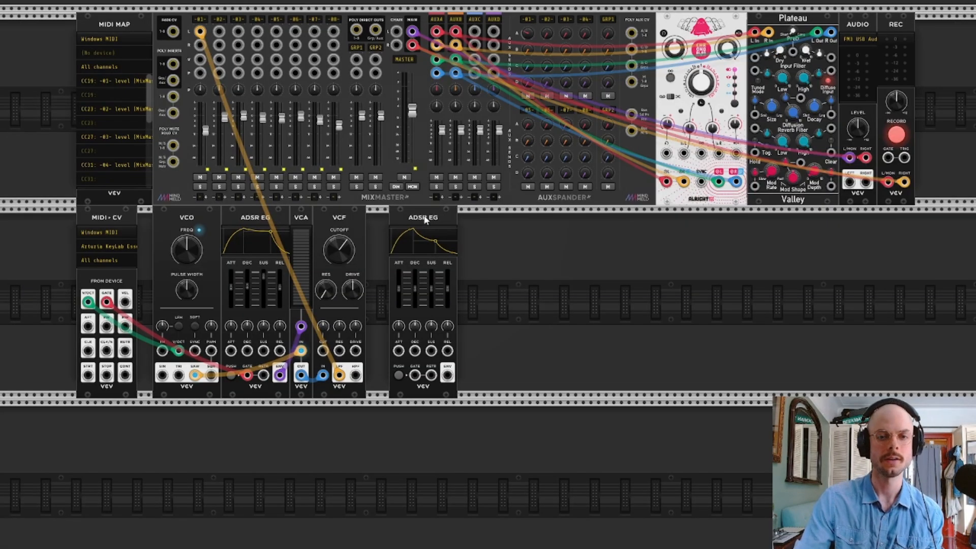
left_click_drag(425, 219, 402, 219)
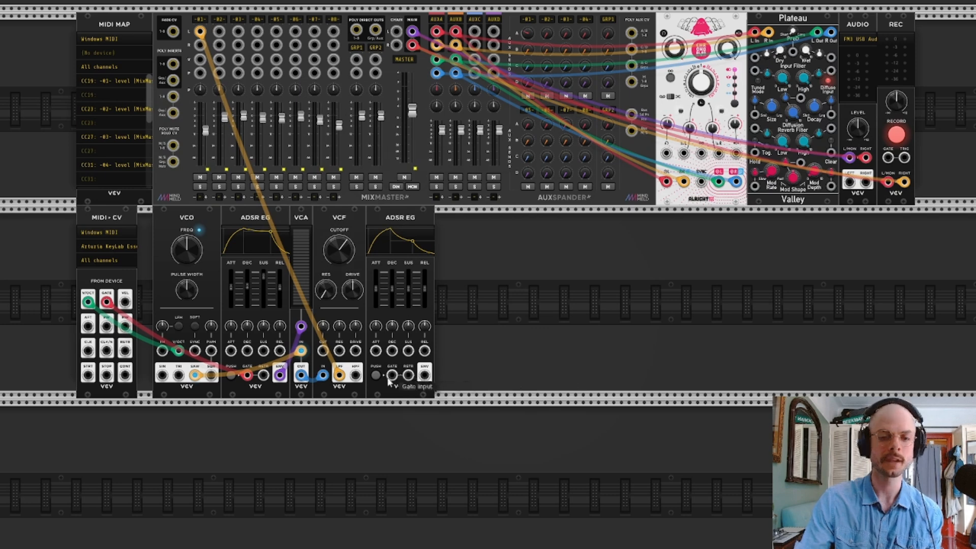
left_click_drag(392, 376, 108, 304)
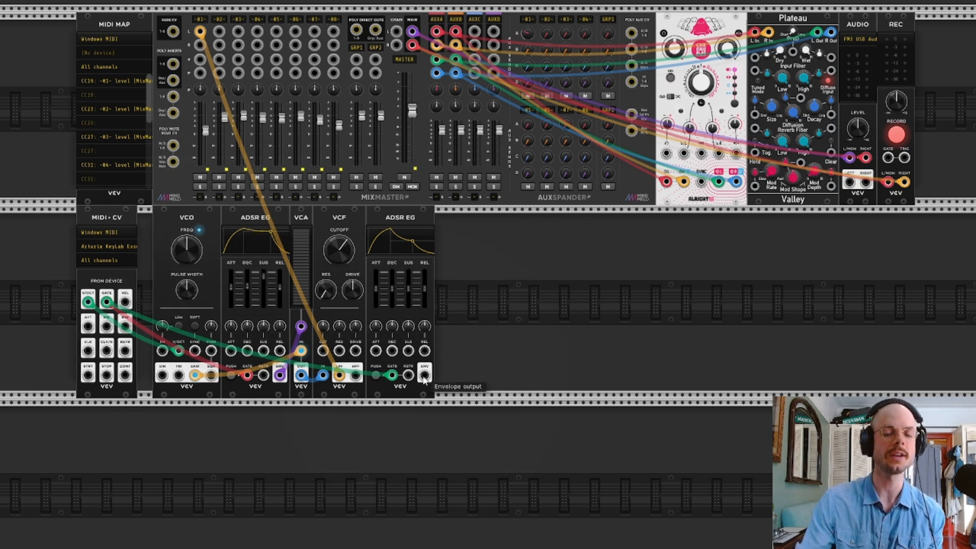
left_click_drag(425, 378, 323, 354)
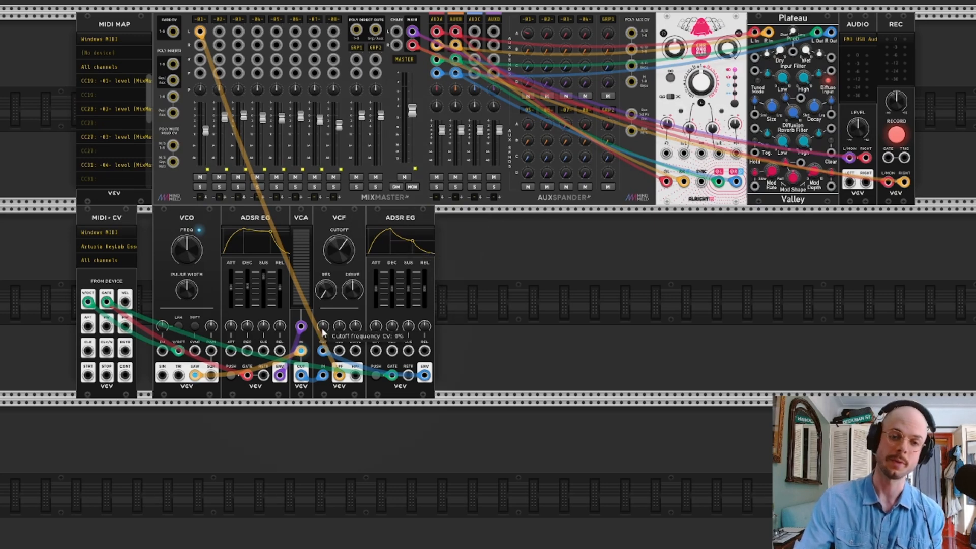
Add the VCV Scope by searching for "scope", and patch the second ADSR EG's envelope output to its first input
right_click(575, 291)
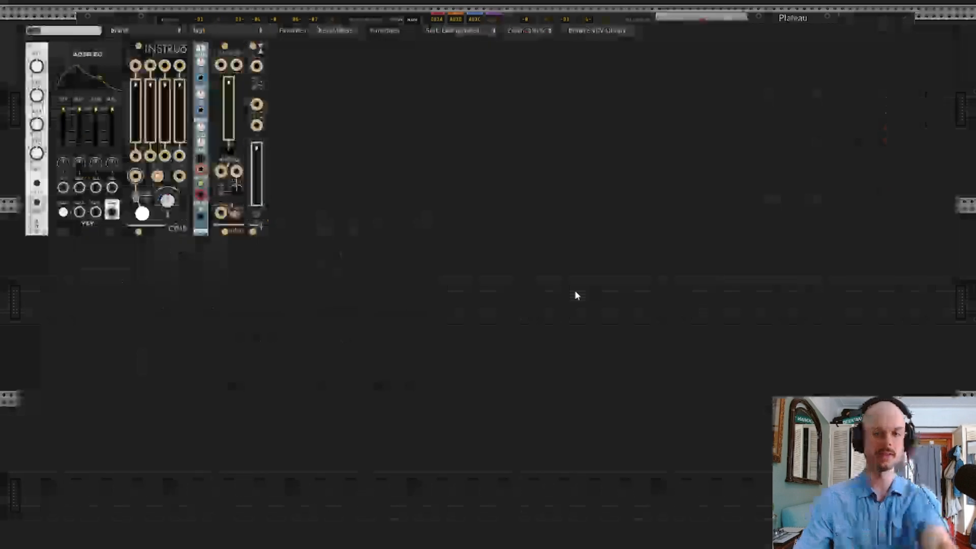
type("scope")
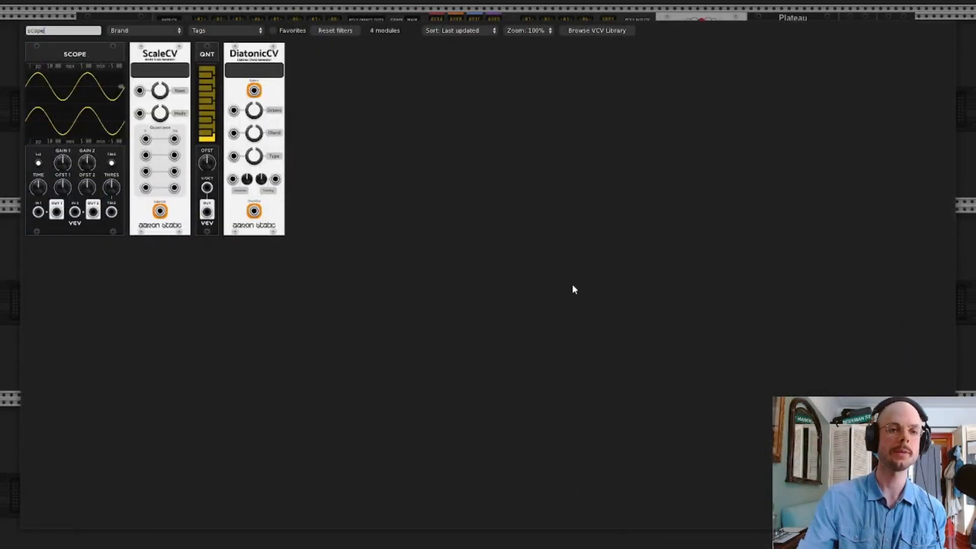
left_click(98, 52)
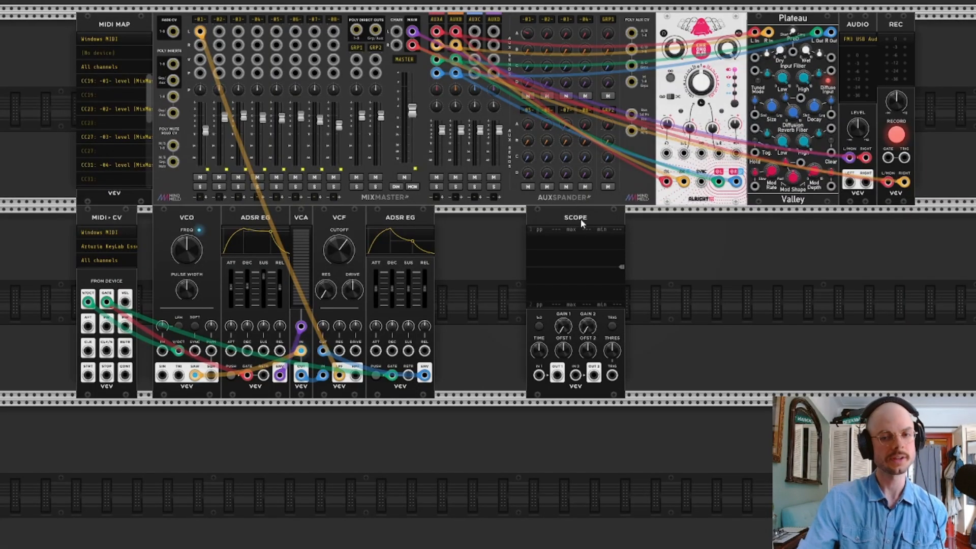
mouse_move(580, 217)
left_mouse_down()
mouse_move(551, 218)
mouse_move(598, 218)
left_mouse_up()
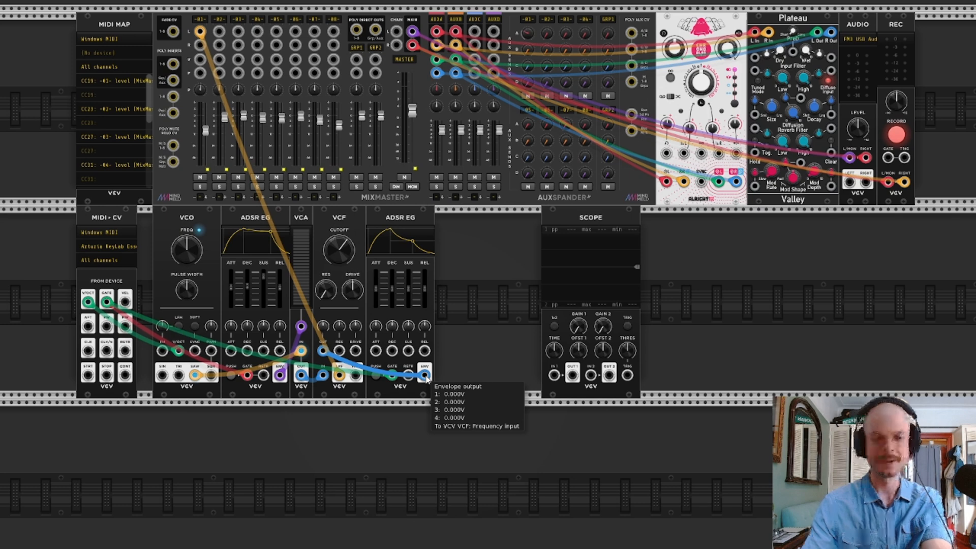
mouse_move(425, 376)
left_mouse_down()
mouse_move(467, 275)
mouse_move(466, 287)
mouse_move(516, 348)
mouse_move(555, 376)
left_mouse_up()
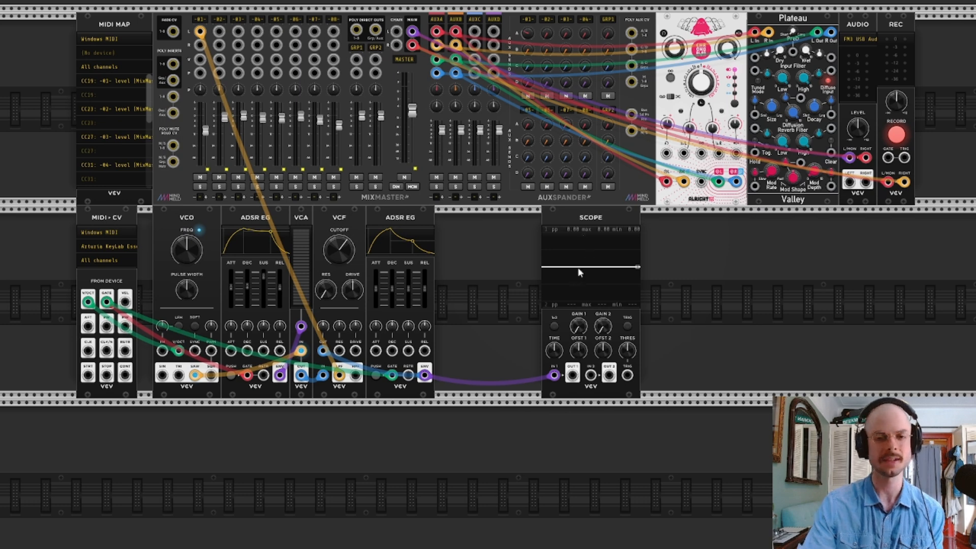
Reshape the second ADSR EG's envelope with its sustain at minimum while monitoring it on the Scope
mouse_move(394, 378)
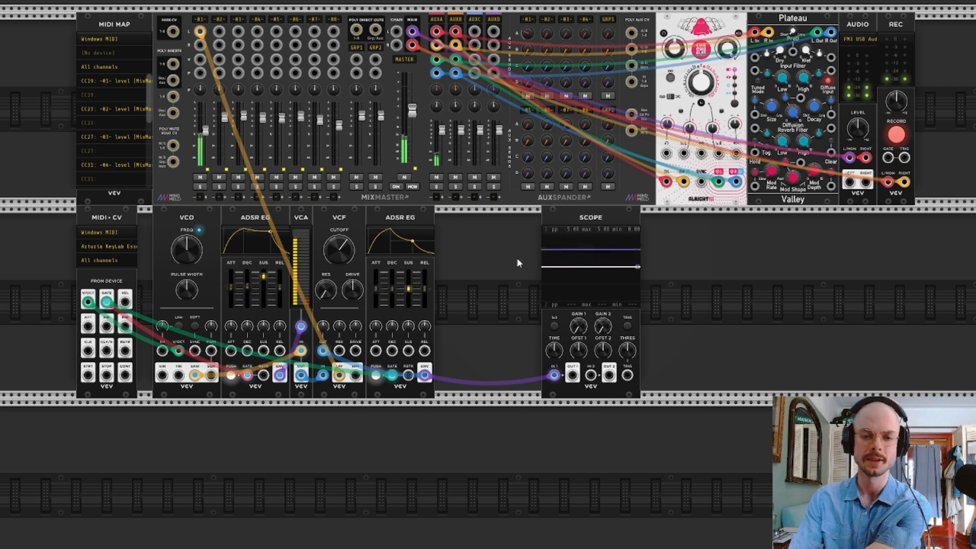
mouse_move(409, 289)
left_mouse_down()
mouse_move(408, 304)
mouse_move(392, 286)
left_mouse_up()
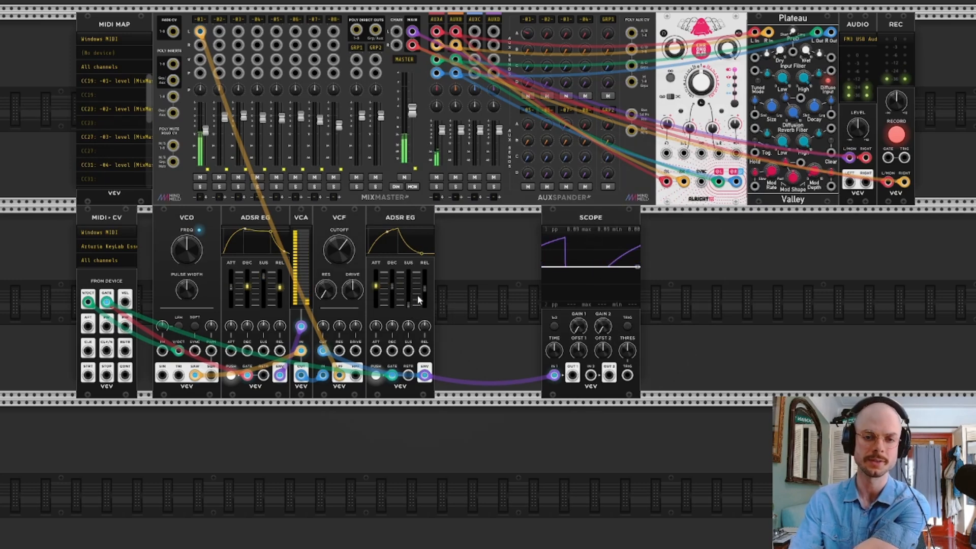
mouse_move(423, 290)
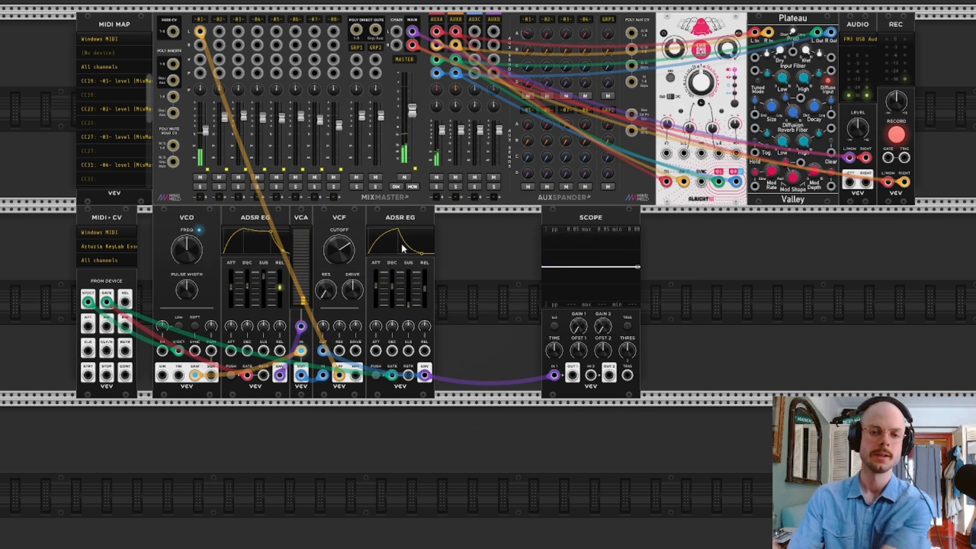
Add the VCV 8vert attenuverter by searching for "atten" and place it directly against the Scope
right_click(511, 249)
type("a")
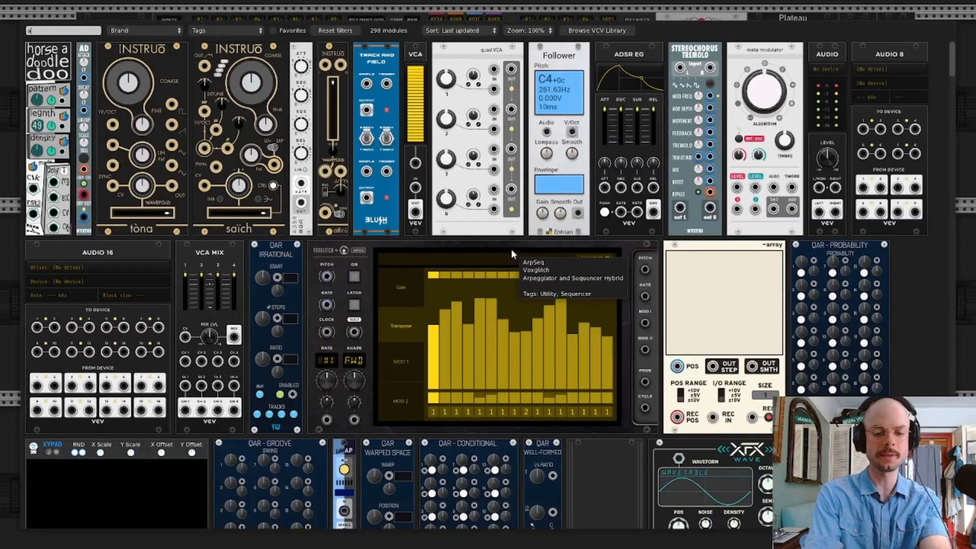
type("tten")
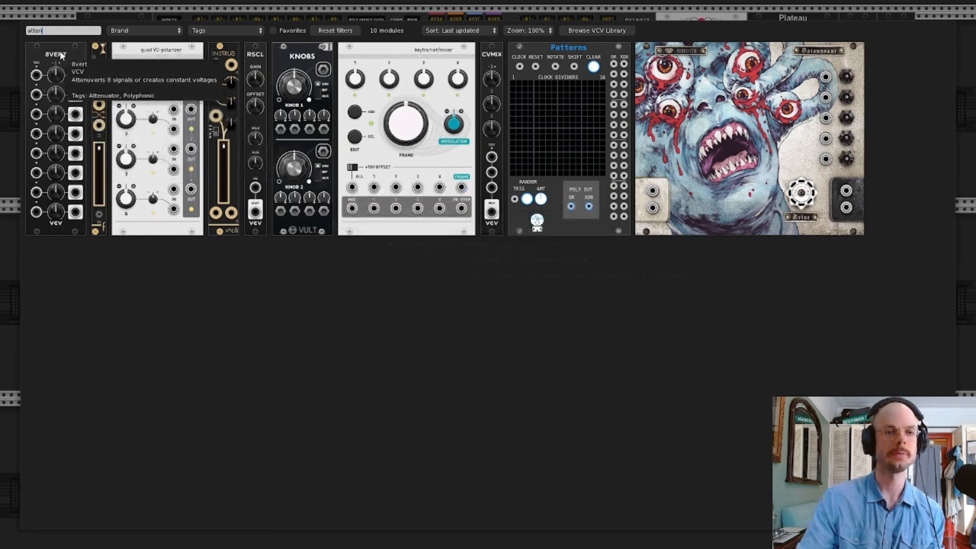
left_click(57, 87)
mouse_move(507, 219)
left_mouse_down()
mouse_move(483, 221)
mouse_move(512, 227)
left_mouse_up()
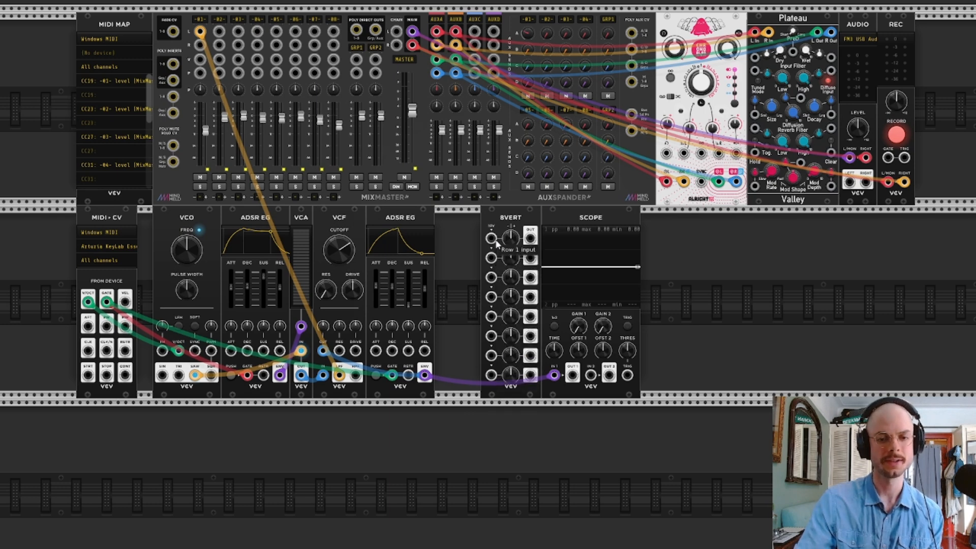
Move the envelope cable from the Scope to 8vert's row 1 input, and patch the row 1 output to the Scope's first input
left_click_drag(554, 375, 491, 238)
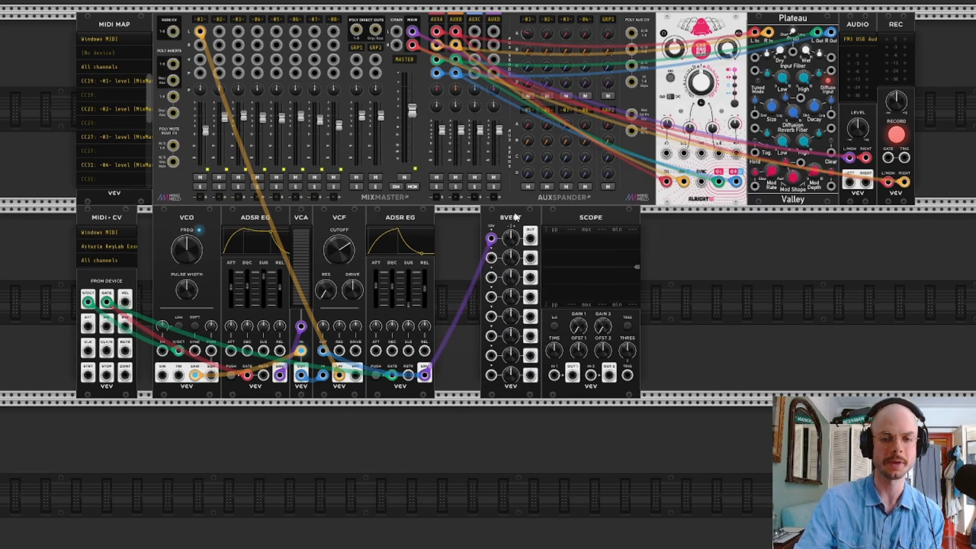
left_click_drag(531, 238, 531, 241)
left_click_drag(531, 220, 554, 375)
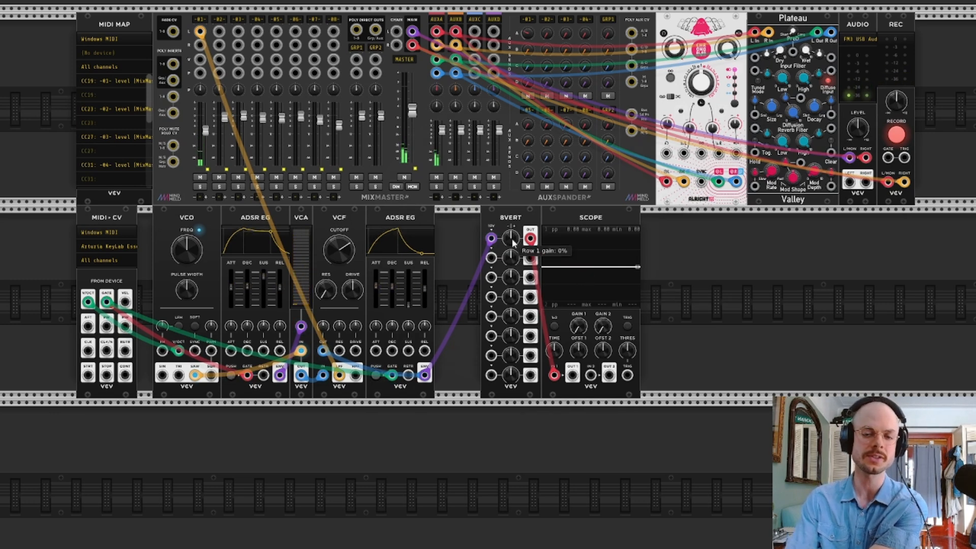
Vary 8vert's row 1 gain to scale the envelope on the Scope, and delete the 8vert module
left_click_drag(512, 238, 511, 212)
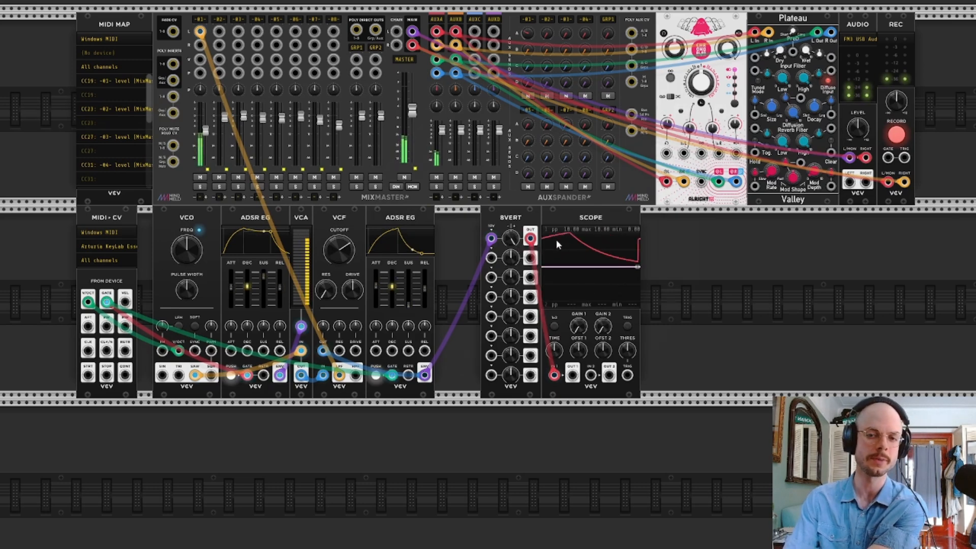
left_click_drag(512, 241, 512, 243)
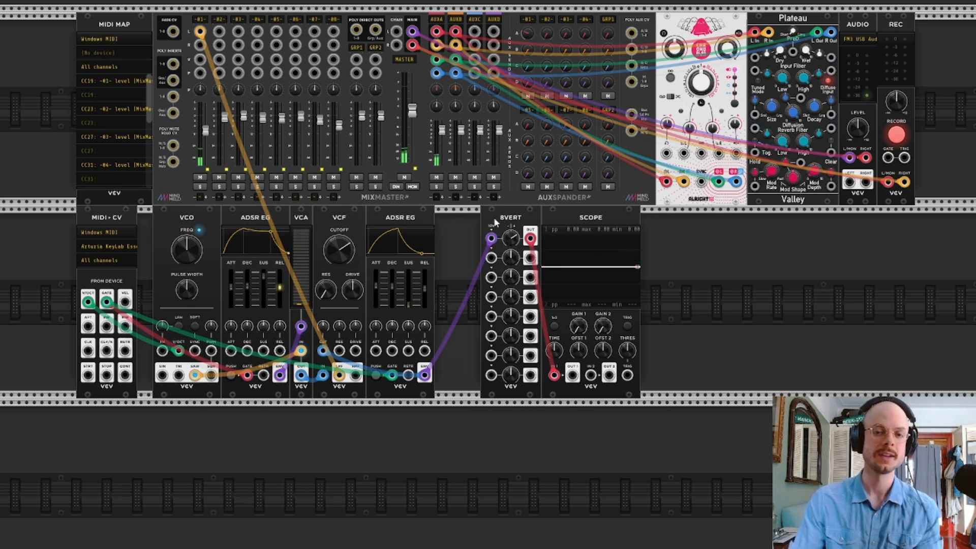
key("Delete")
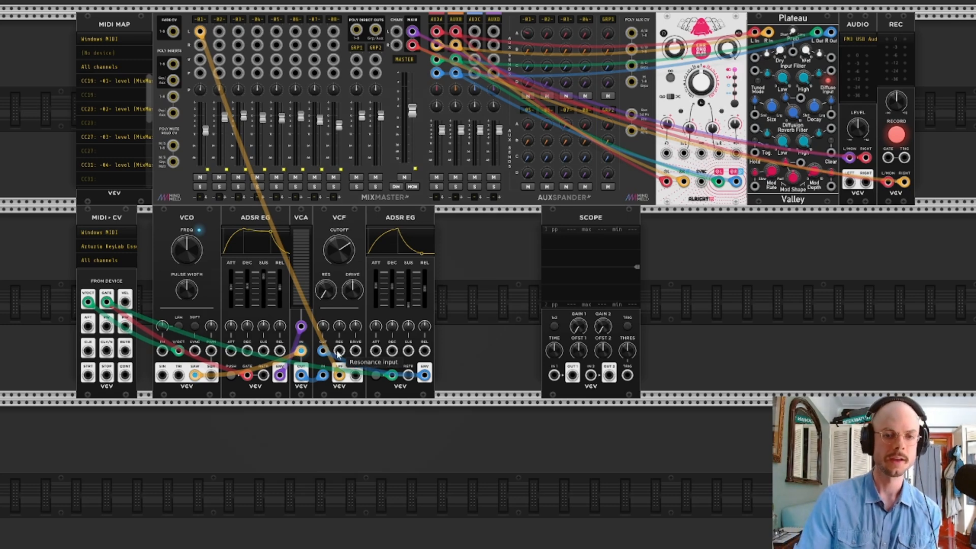
Set the VCF's cutoff to 621.6 Hz with 51.2% cutoff CV, and adjust the second ADSR EG's attack and decay
left_click_drag(330, 249, 330, 282)
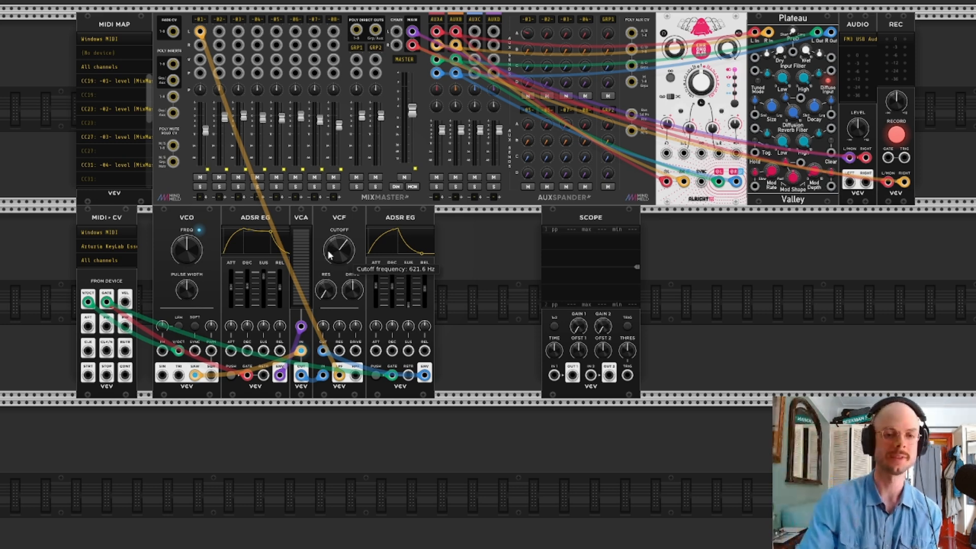
left_click_drag(323, 326, 324, 319)
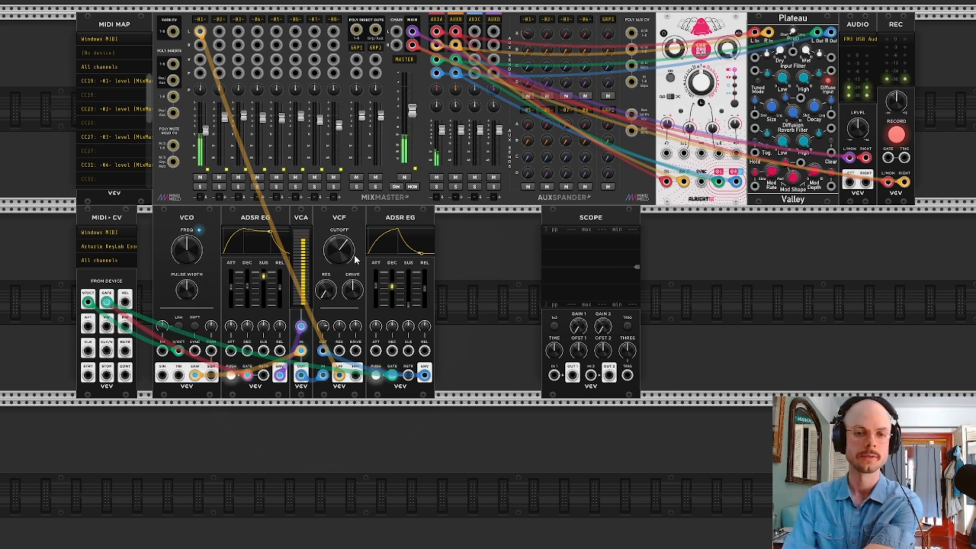
left_click_drag(376, 300, 378, 287)
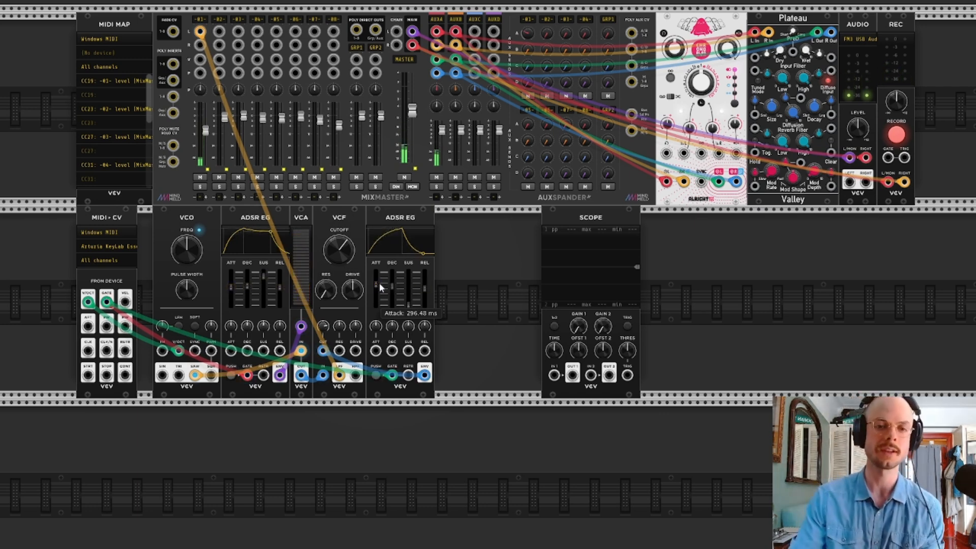
left_click_drag(393, 286, 393, 283)
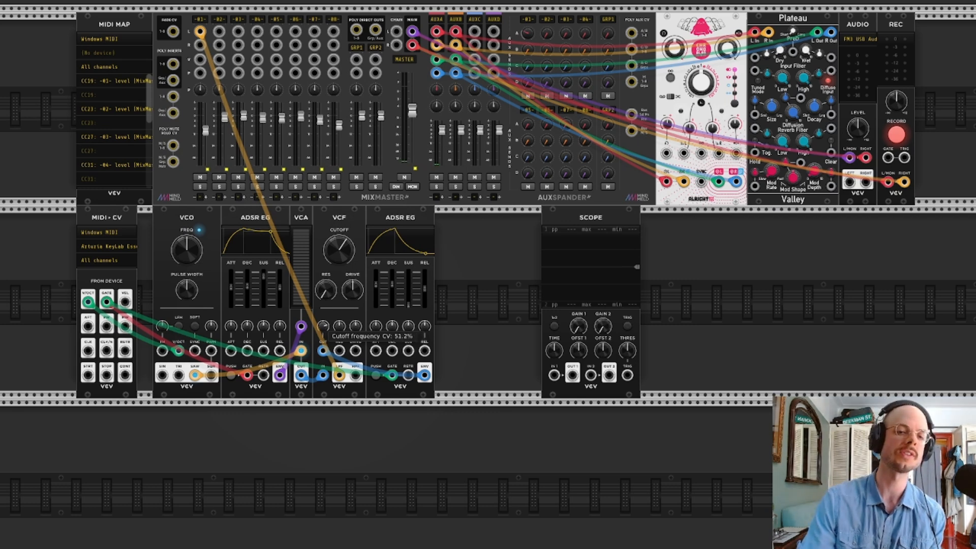
Fine-tune the VCF's cutoff CV amount and set its cutoff frequency to 563.06 Hz
mouse_move(324, 326)
left_mouse_down()
mouse_move(324, 340)
mouse_move(324, 321)
left_mouse_up()
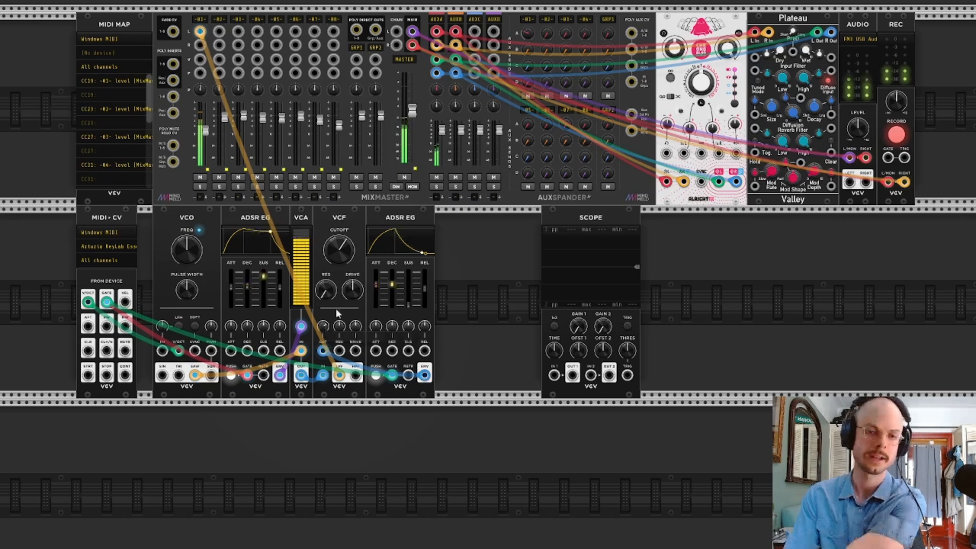
mouse_move(346, 258)
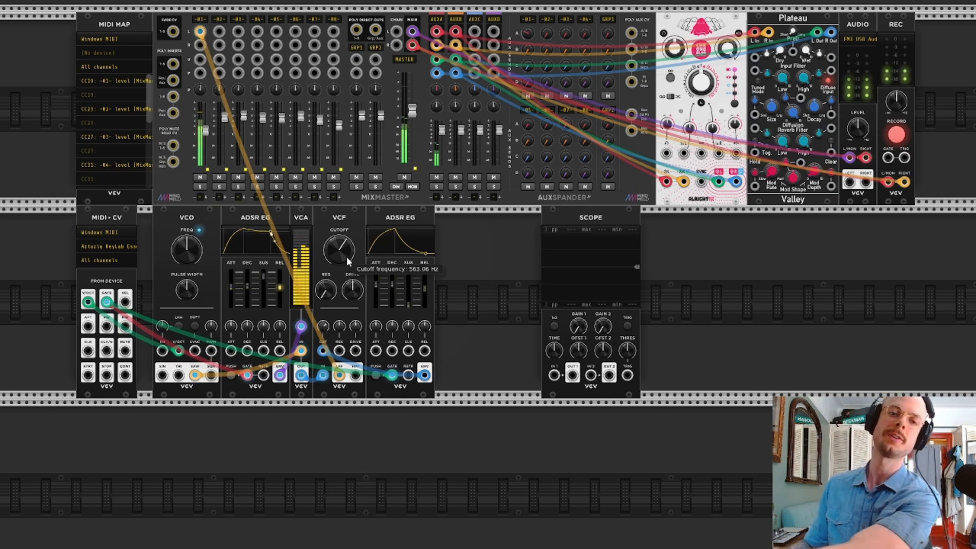
Make room beside the VCO, duplicate it there, and patch the MIDI-CV V/Oct output into the second VCO's V/Oct input
left_click_drag(454, 227, 407, 219)
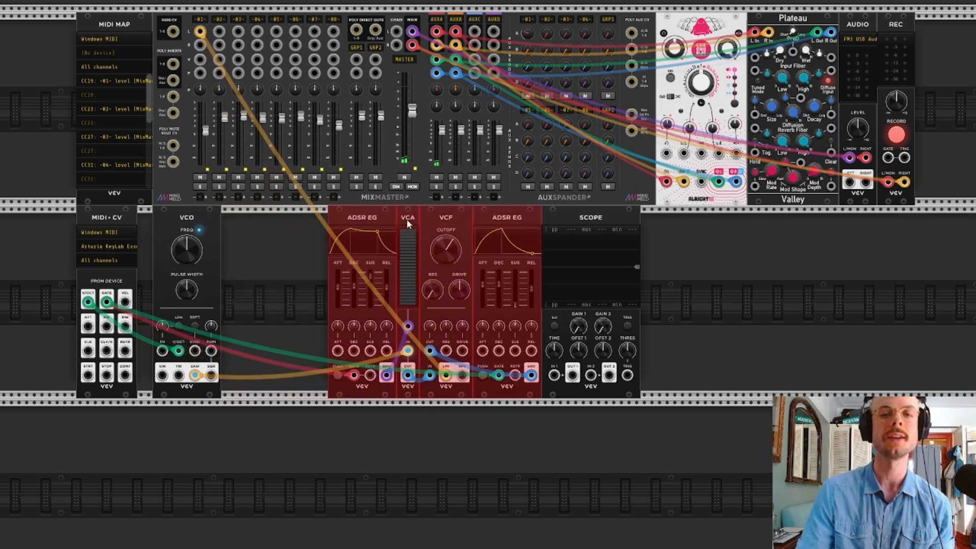
left_click(771, 275)
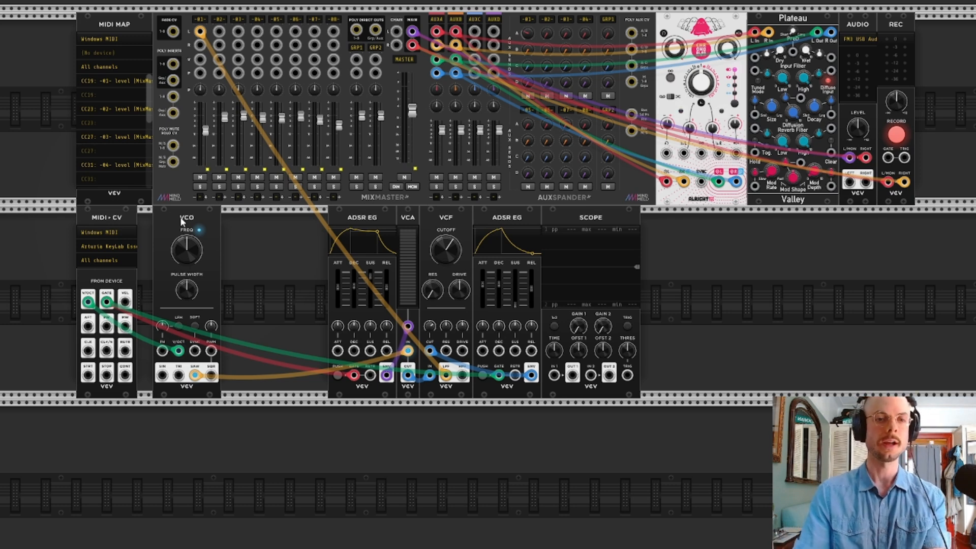
key("ctrl+d")
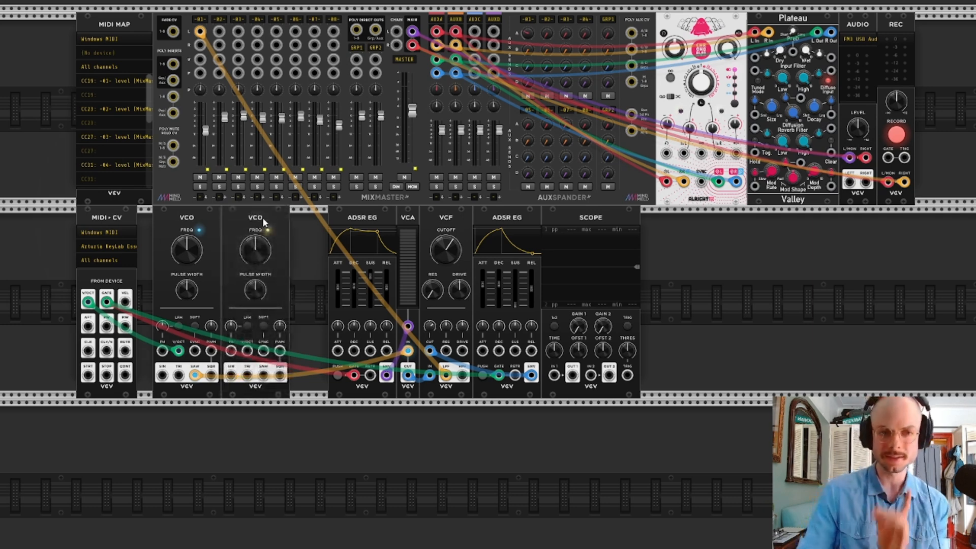
left_click_drag(248, 358, 88, 304)
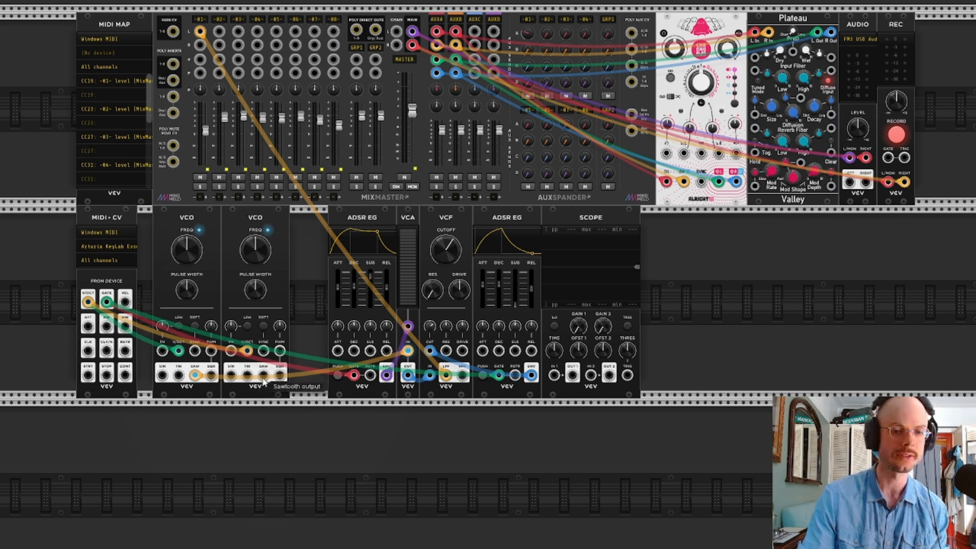
Shift the envelope, VCA, VCF and Scope modules away, and add VCV's VCA MIX by searching "mix", placing it against the second VCO
left_click_drag(316, 256, 619, 261)
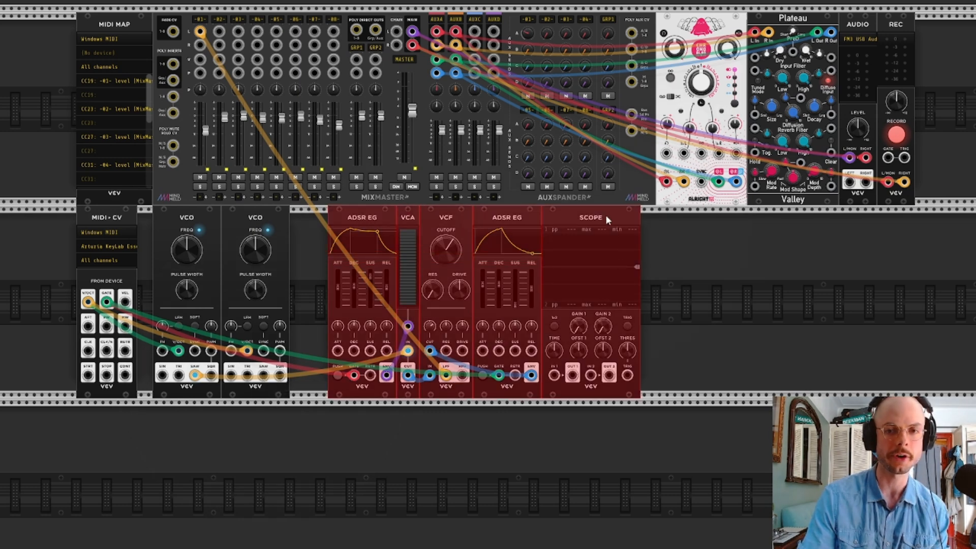
left_click_drag(605, 214, 749, 225)
right_click(404, 256)
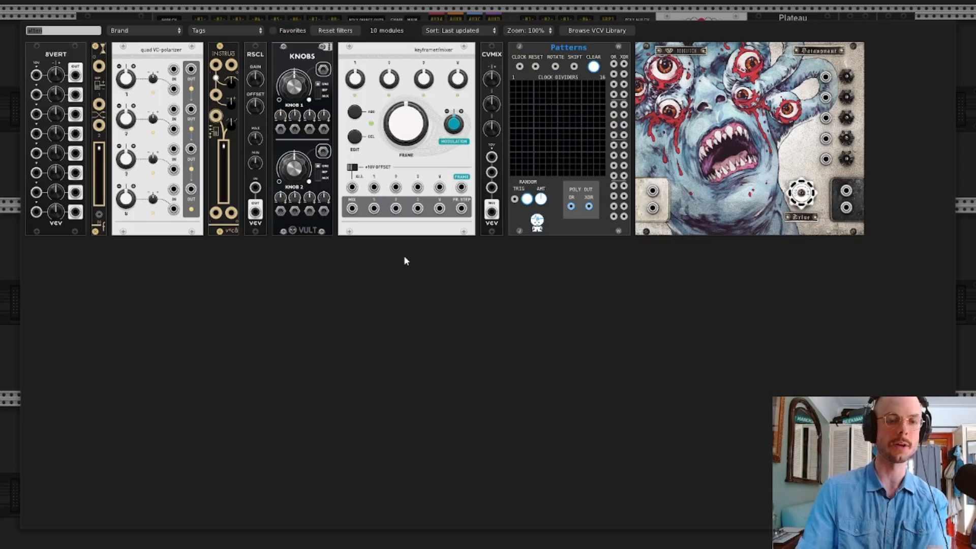
type("mix")
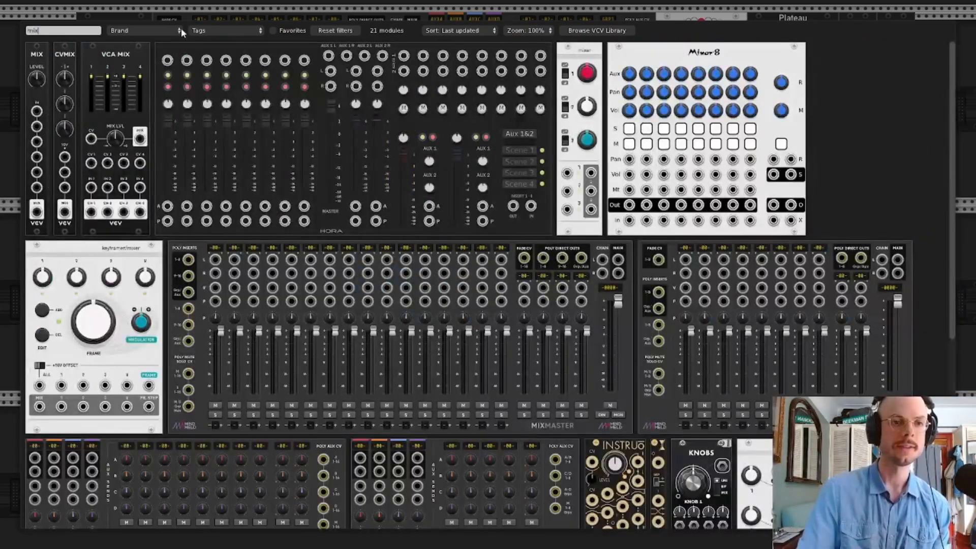
left_click(95, 57)
left_click(343, 228)
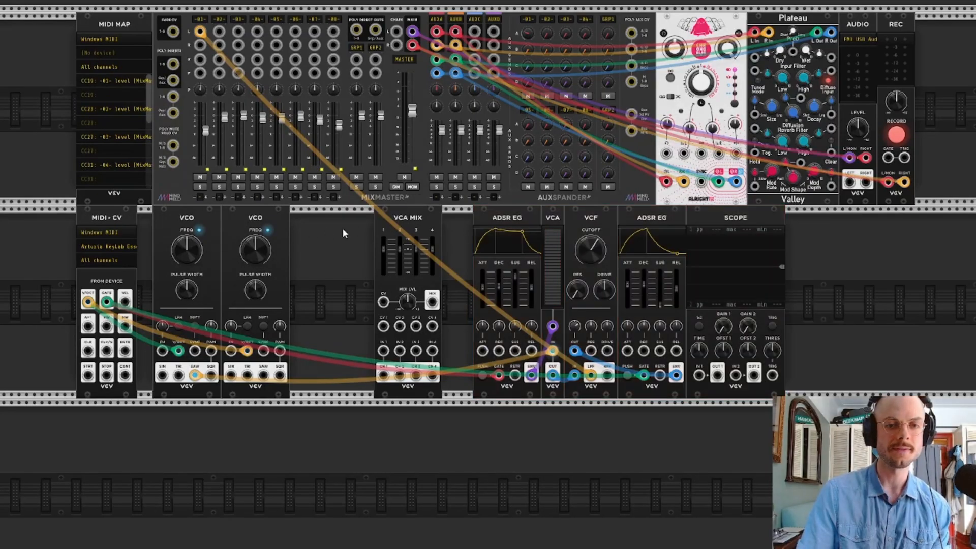
left_click_drag(400, 222, 310, 225)
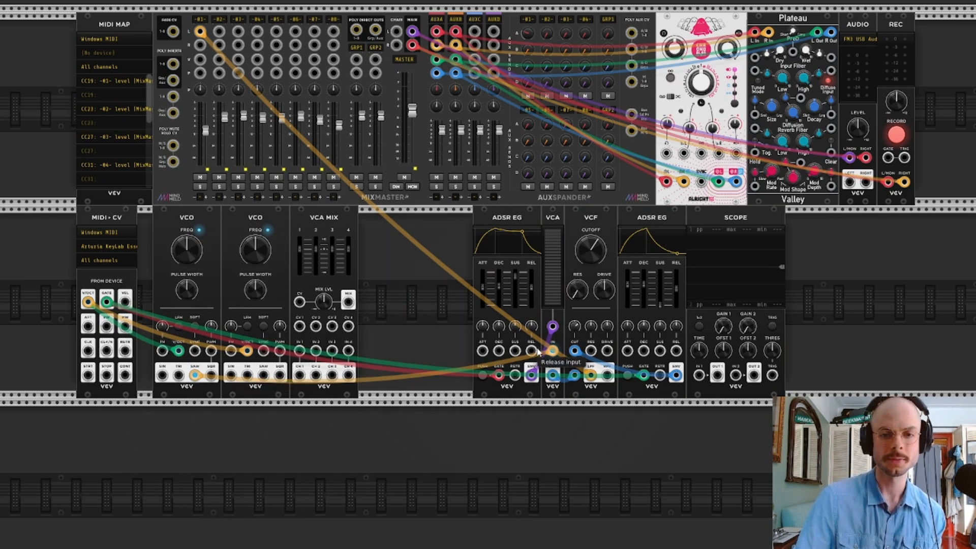
Route both VCOs' sawtooth outputs into VCA MIX inputs 1 and 2, and patch the mix output to the VCA's input
left_click_drag(553, 351, 300, 351)
left_click_drag(264, 382, 316, 352)
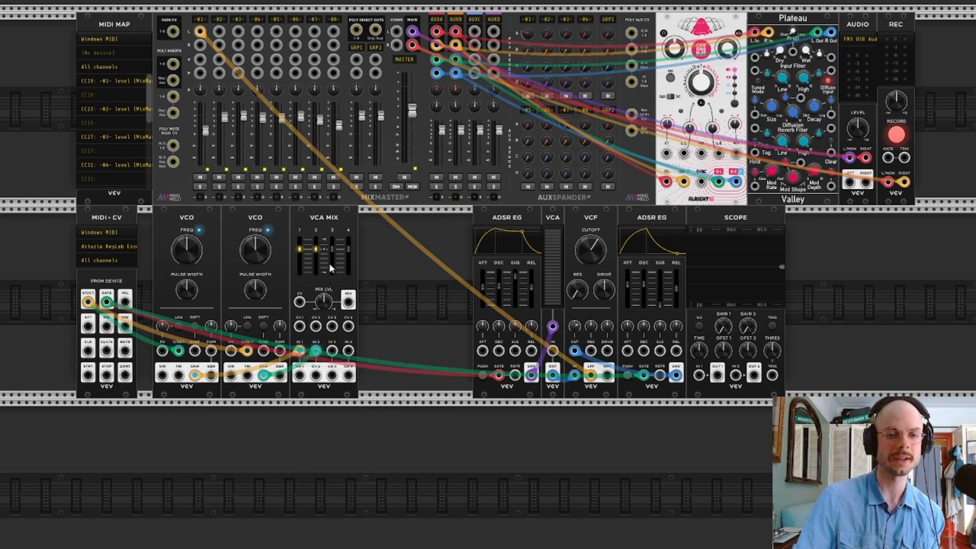
left_click_drag(348, 302, 553, 351)
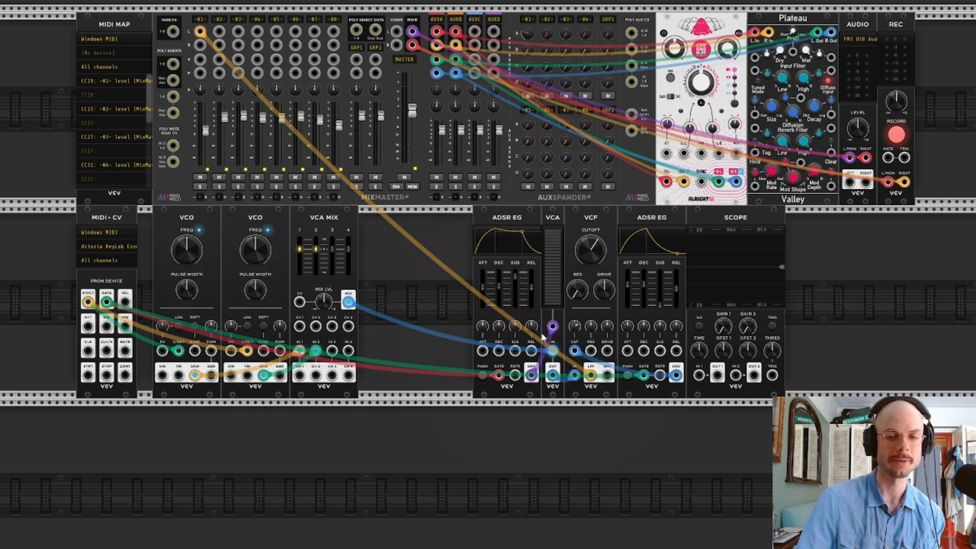
Select the modules from the first ADSR EG through the Scope and move them together closer to VCA MIX
left_click_drag(458, 250, 813, 244)
left_click_drag(711, 231, 596, 232)
left_click_drag(660, 228, 698, 227)
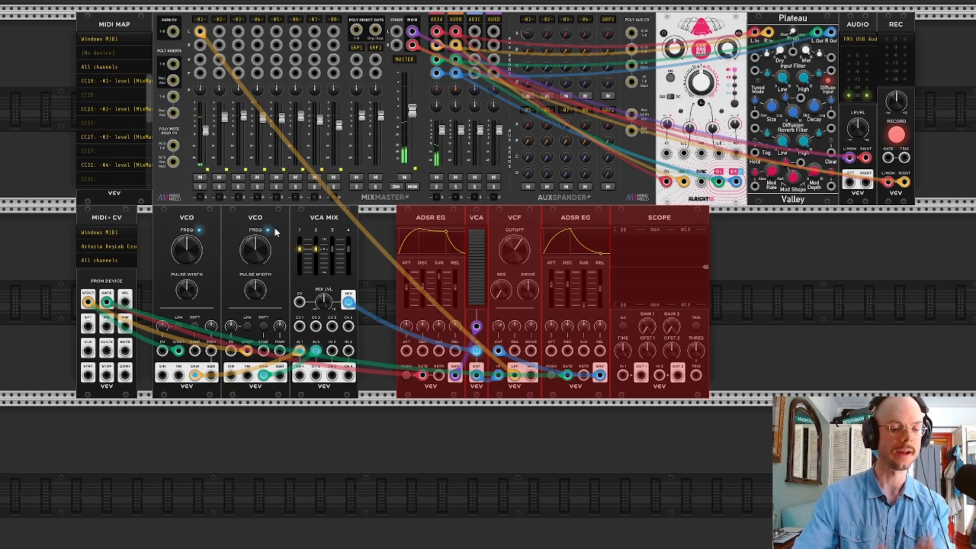
Reset the second VCO's frequency to its default
mouse_move(256, 250)
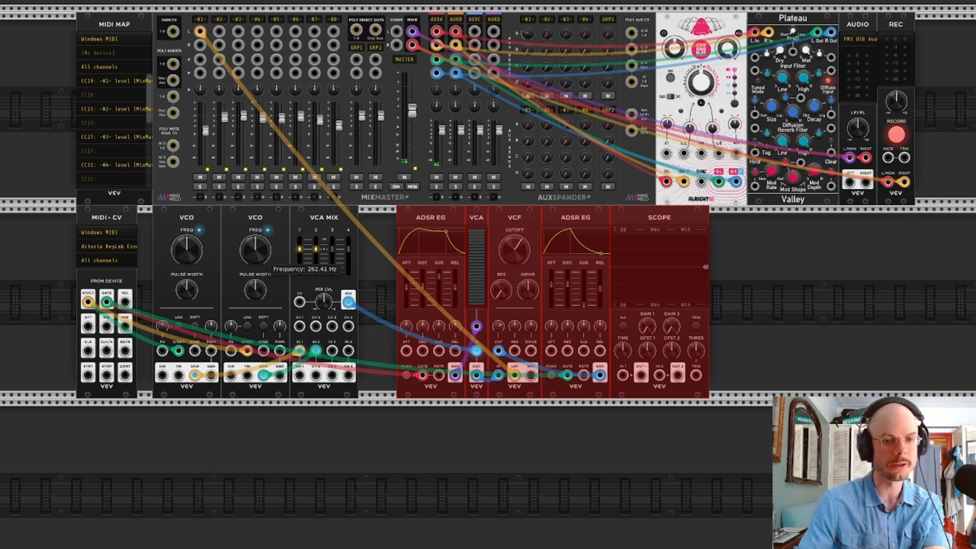
right_click(258, 246)
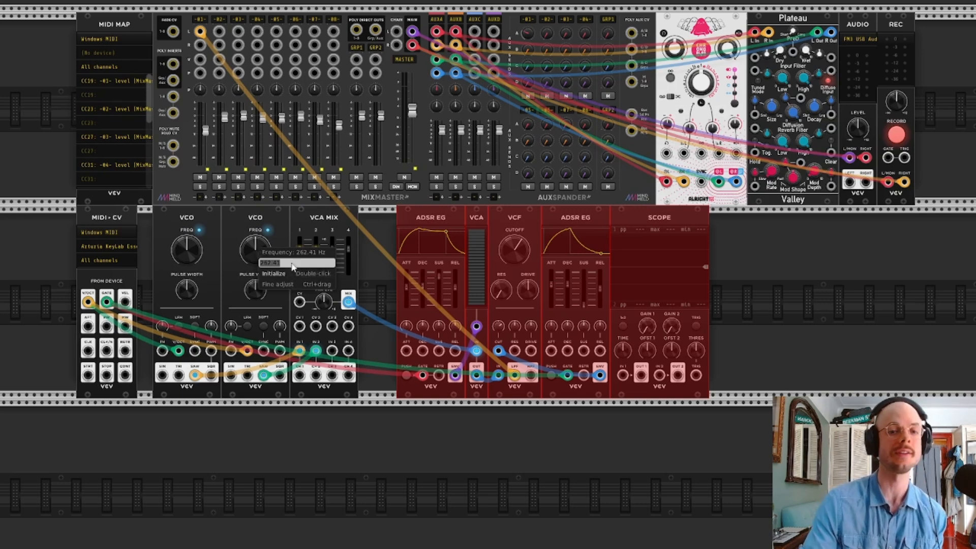
left_click(282, 219)
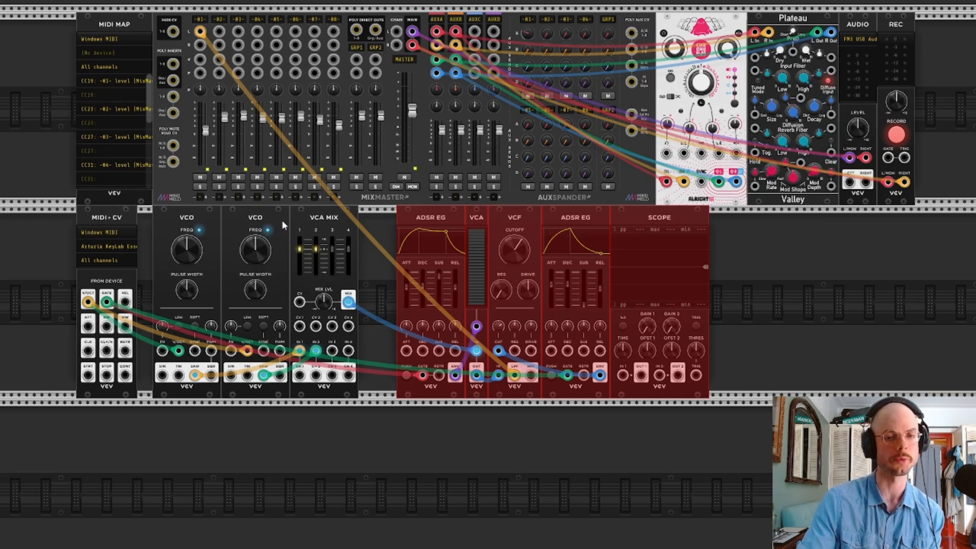
double_click(257, 248)
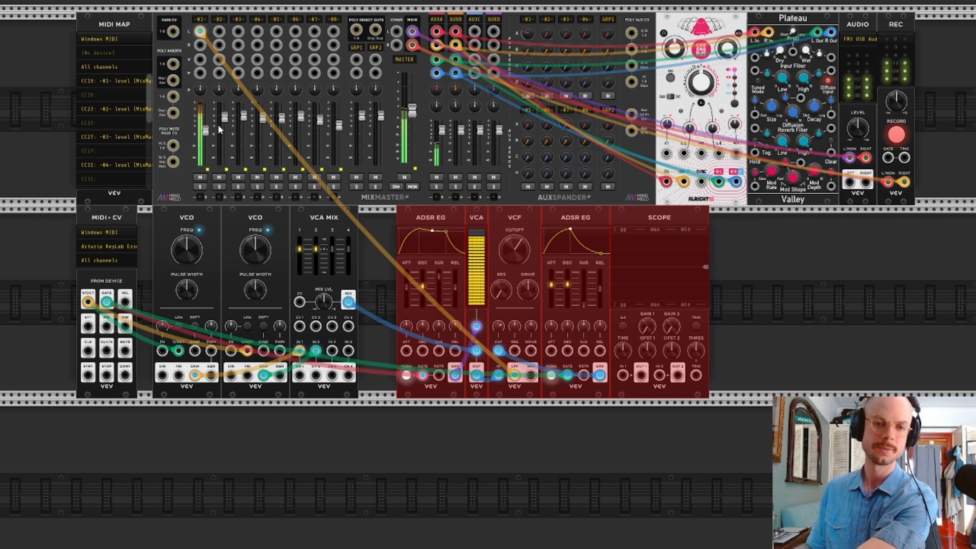
mouse_move(209, 128)
mouse_move(262, 259)
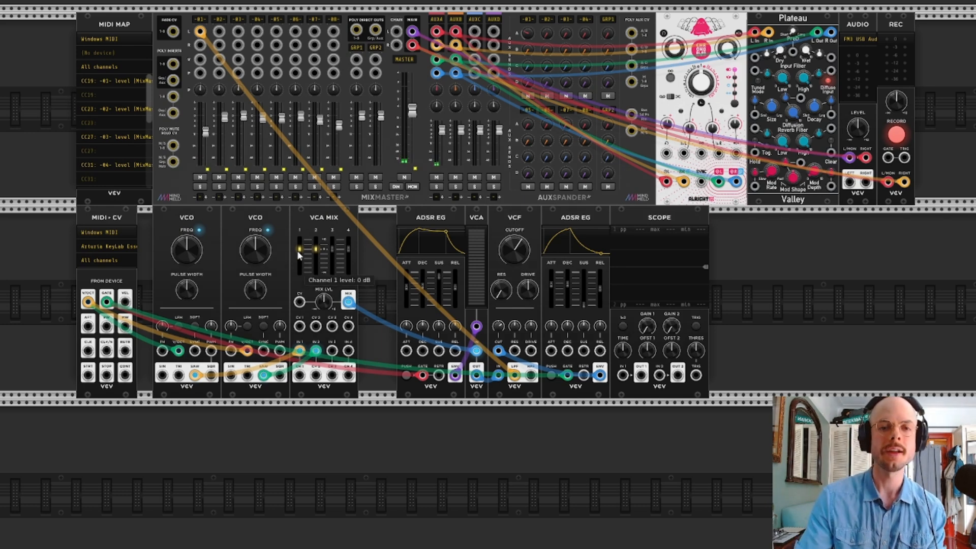
Move the selected modules directly against VCA MIX, and add VCV's LFO by searching "lfo"
left_click_drag(753, 222, 372, 219)
left_click(801, 249)
right_click(800, 249)
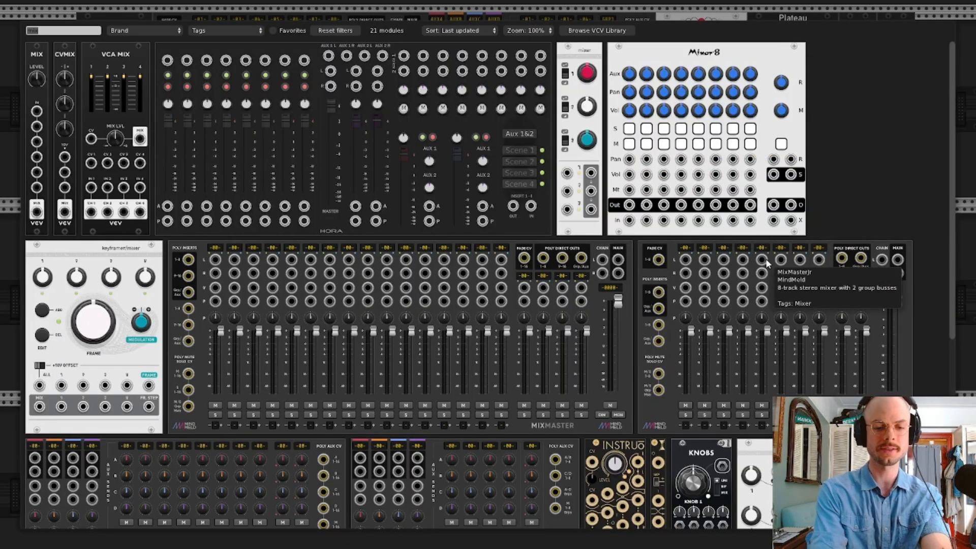
type("lfo")
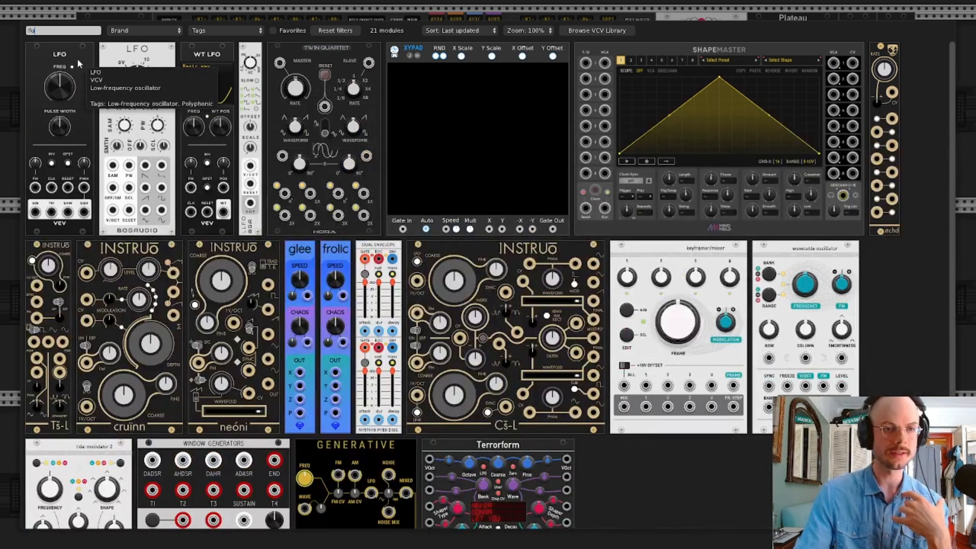
left_click(77, 63)
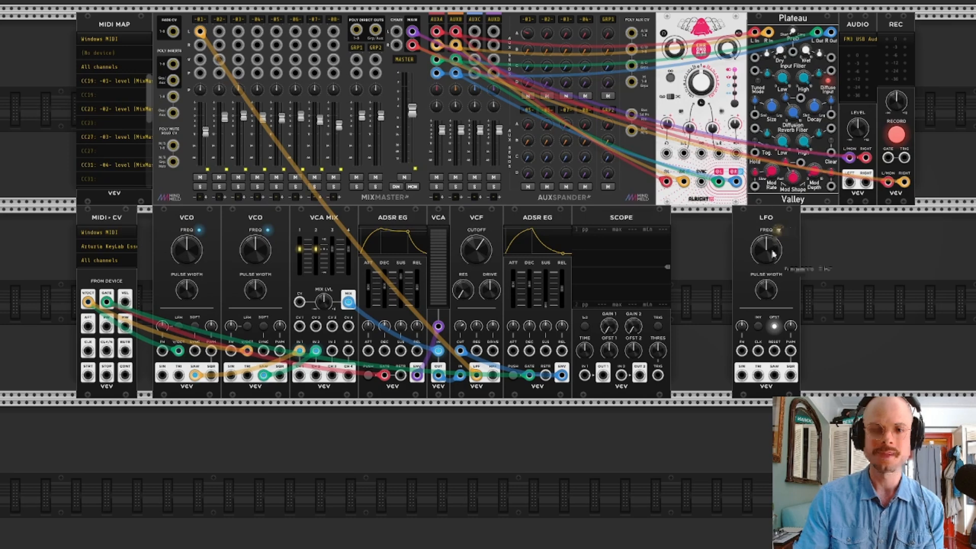
Place the LFO between the second ADSR EG and the Scope, with the Scope directly against it
left_click_drag(763, 227, 744, 231)
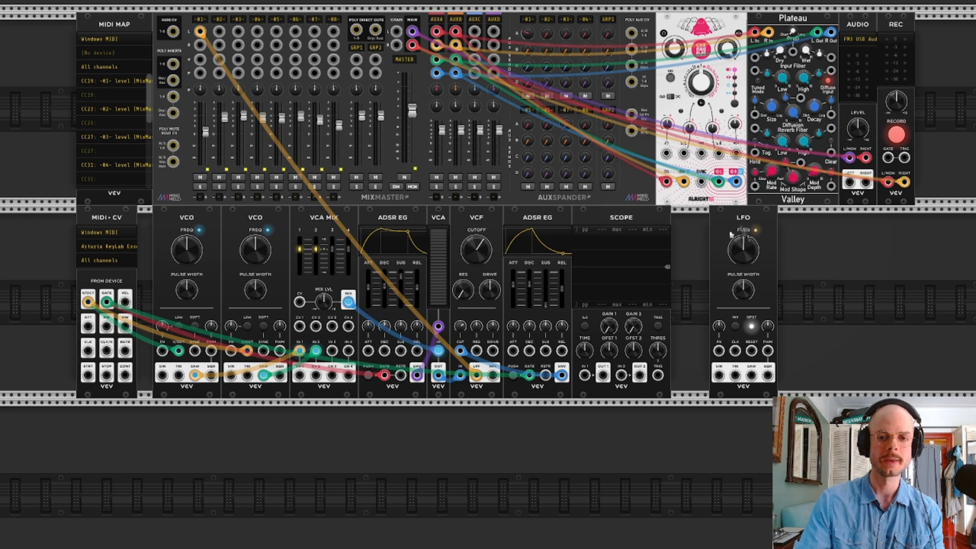
mouse_move(645, 214)
left_mouse_down()
mouse_move(792, 231)
mouse_move(640, 220)
left_mouse_up()
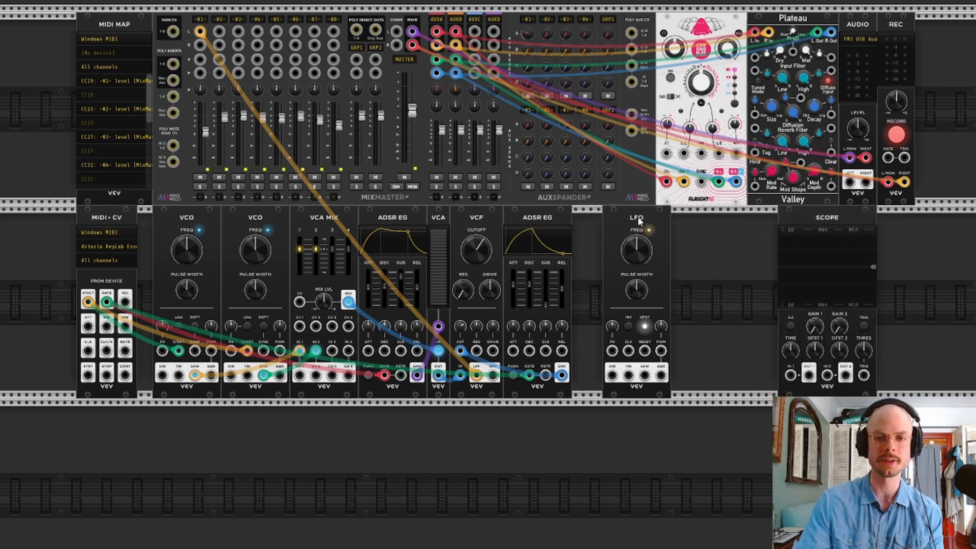
left_click_drag(810, 224, 703, 222)
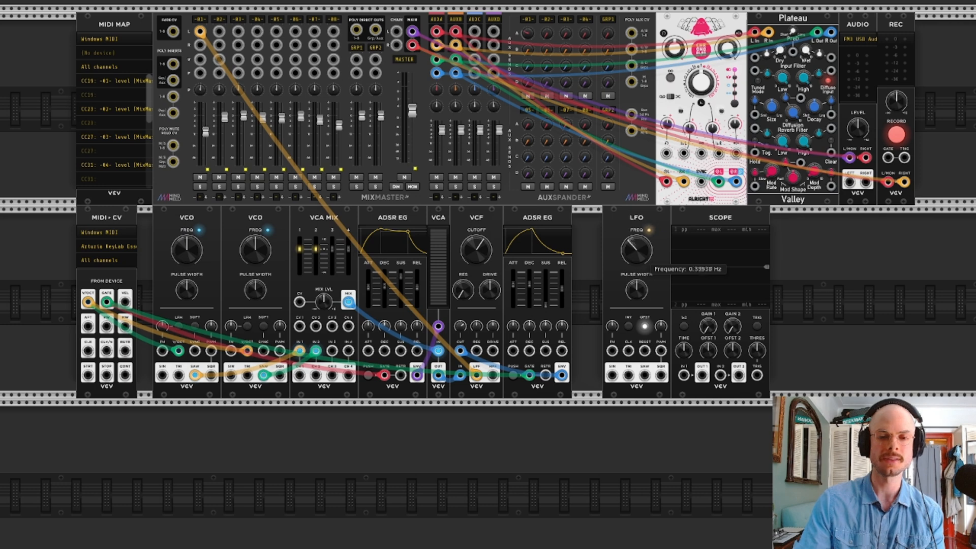
Patch the LFO's sine output to the Scope's first input, and slow the LFO down with its offset switched off
left_click_drag(612, 375, 684, 375)
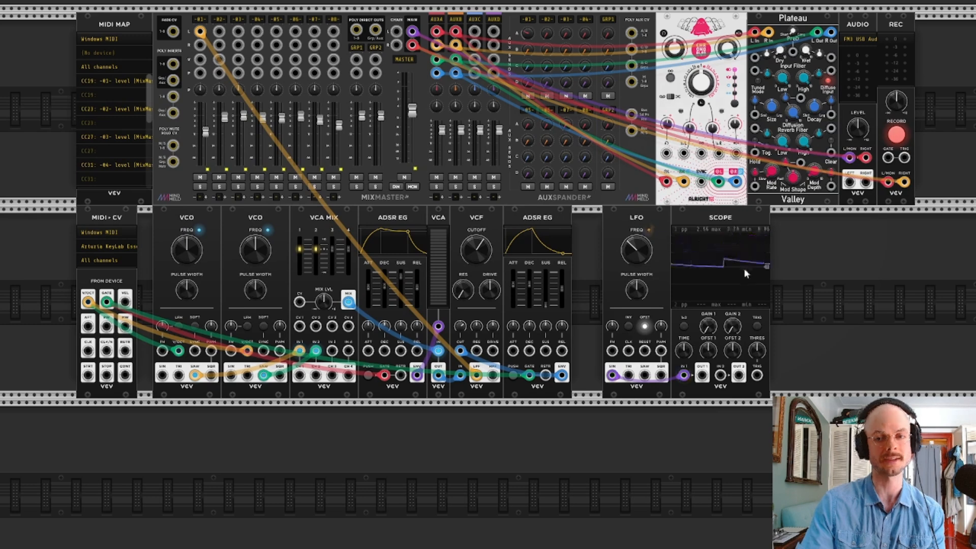
mouse_move(642, 255)
left_mouse_down()
mouse_move(642, 277)
mouse_move(643, 223)
mouse_move(642, 265)
left_mouse_up()
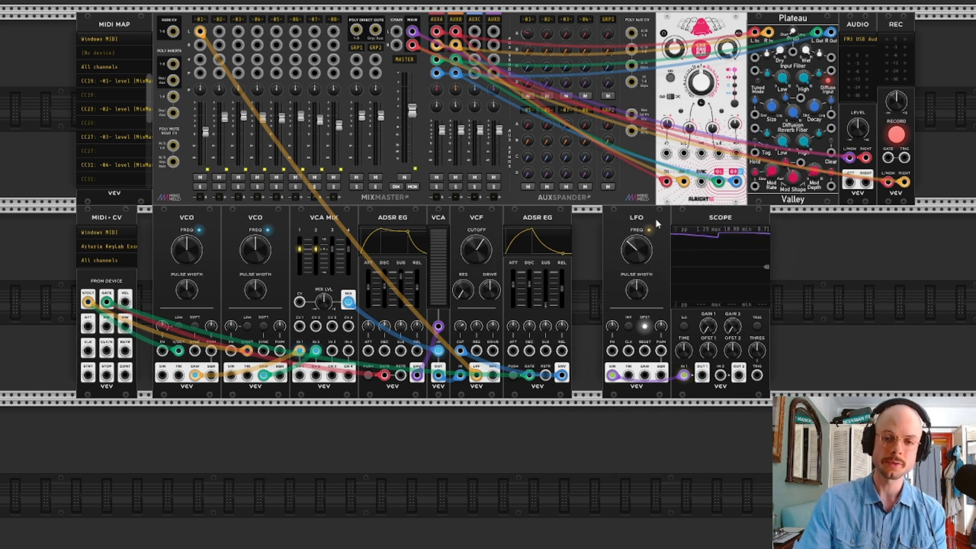
left_click(645, 326)
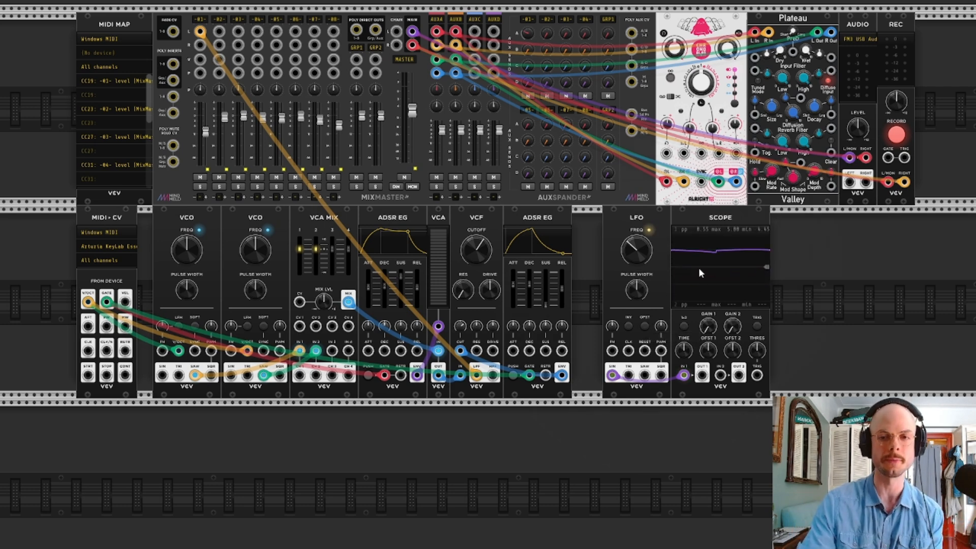
mouse_move(635, 252)
left_mouse_down()
mouse_move(634, 239)
mouse_move(635, 262)
left_mouse_up()
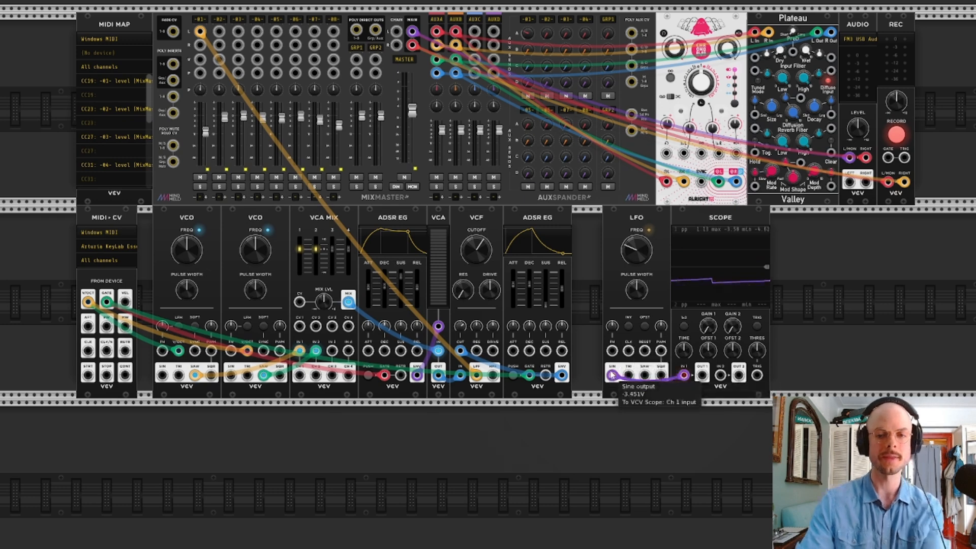
Patch the LFO's sine output into the FM inputs of both VCOs
left_click_drag(612, 374, 162, 350)
left_click_drag(231, 351, 612, 374)
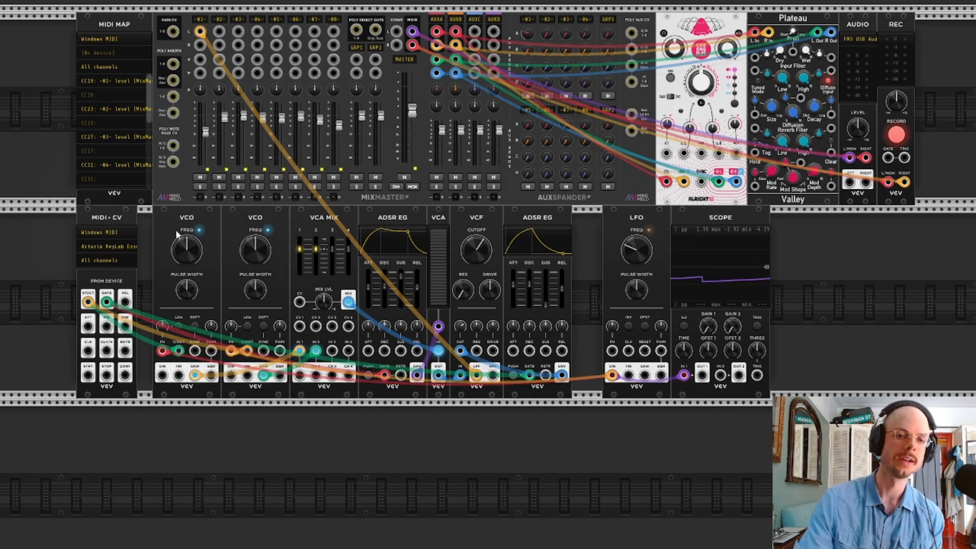
mouse_move(178, 243)
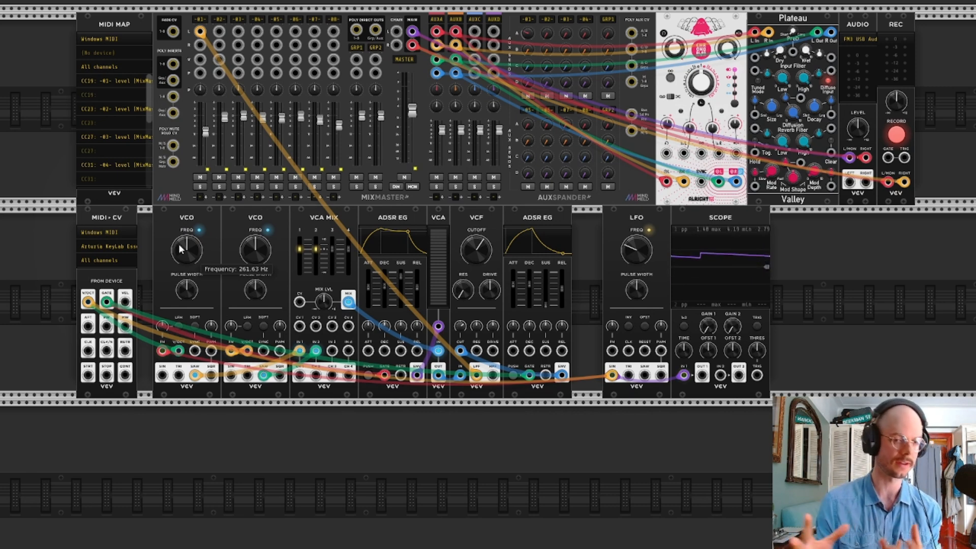
Finely adjust the second VCO's frequency modulation amount
mouse_move(161, 328)
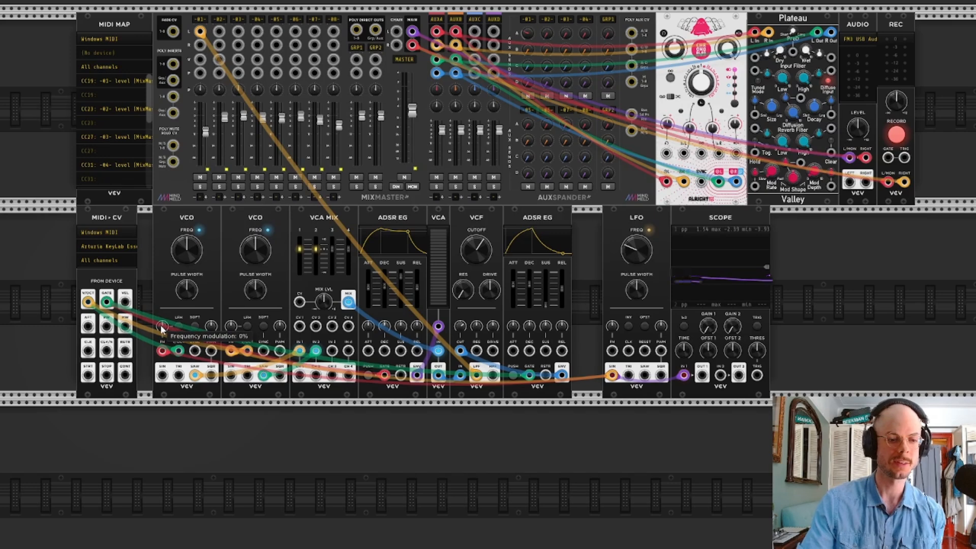
scroll(161, 328, "up", 2)
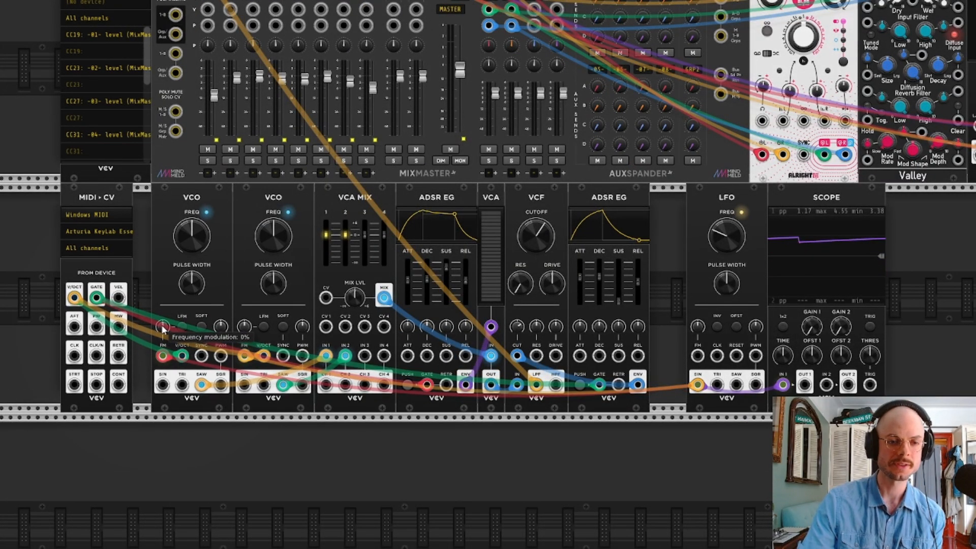
mouse_move(244, 328)
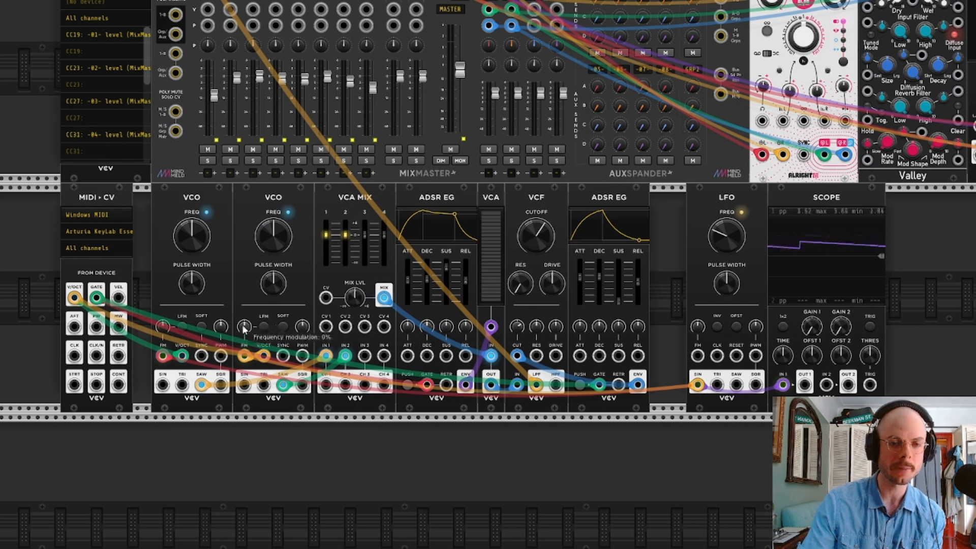
left_click_drag(244, 329, 244, 327)
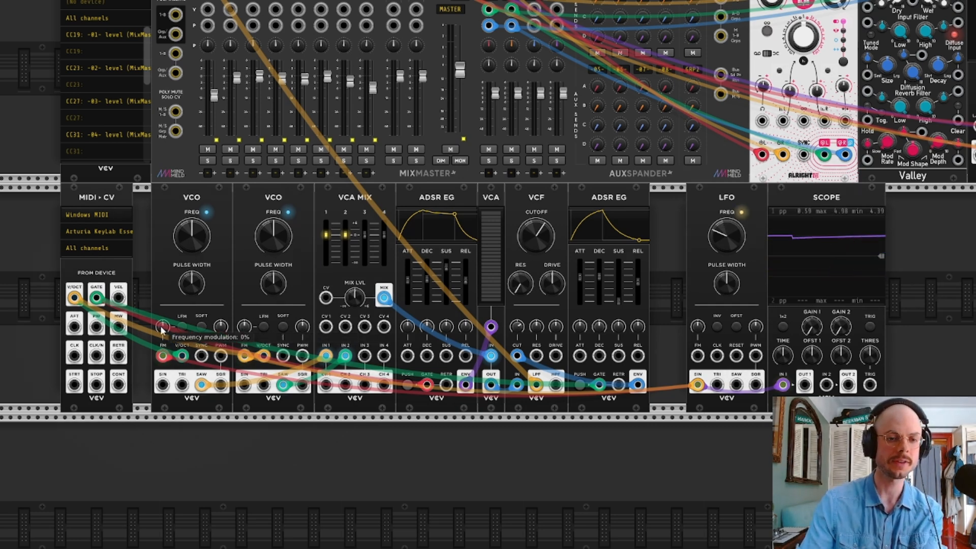
Fine-tune the frequency modulation amounts of both VCOs for a very slight LFO pitch drift, with the second VCO at about 0.027%
left_click_drag(163, 331, 163, 332)
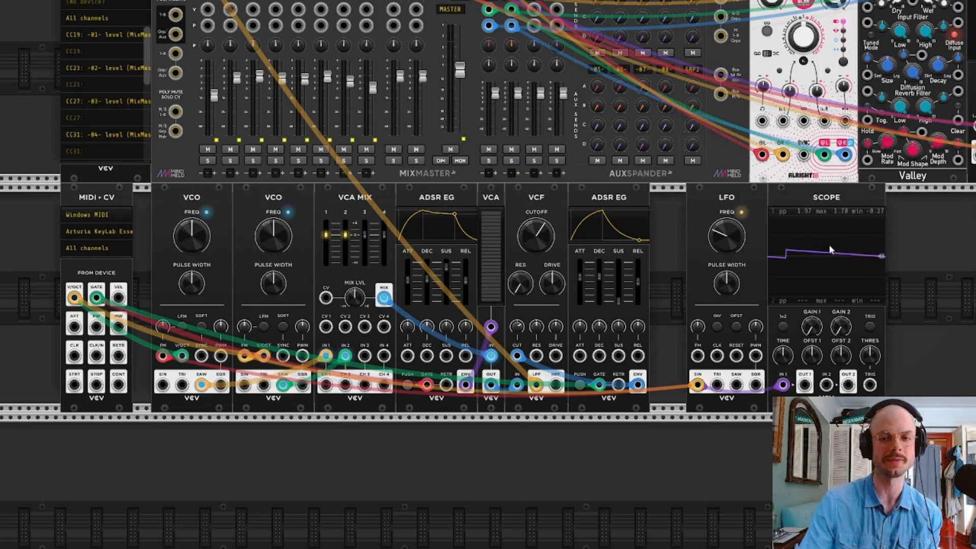
mouse_move(161, 329)
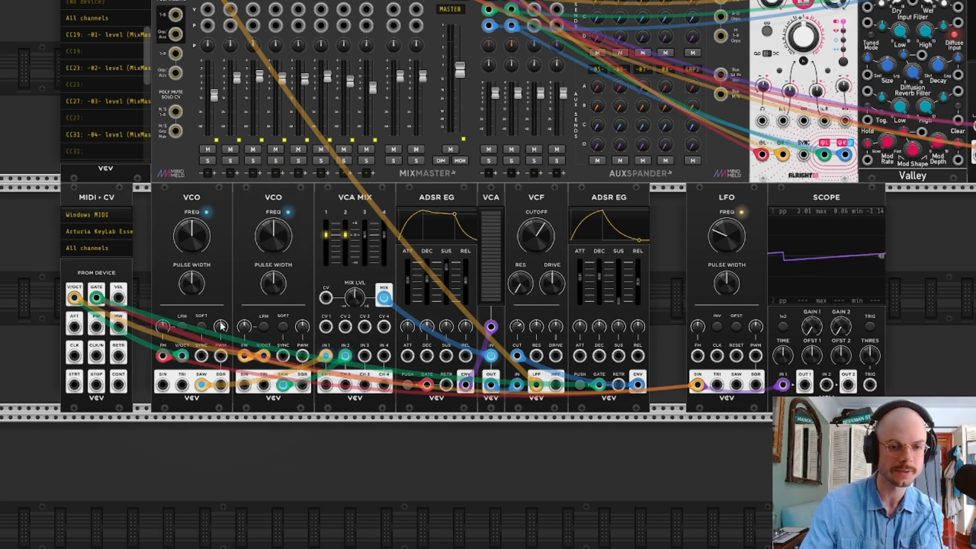
mouse_move(249, 328)
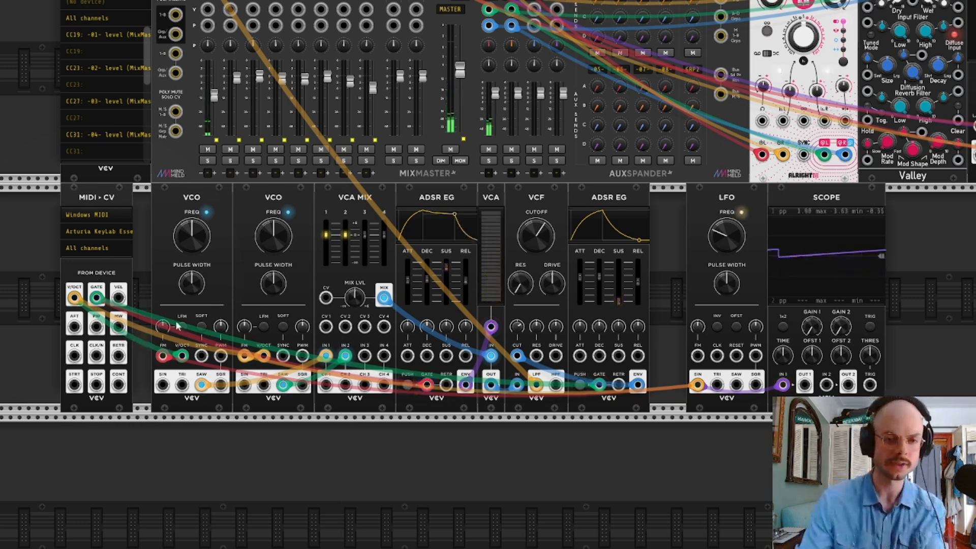
left_click_drag(247, 327, 248, 325)
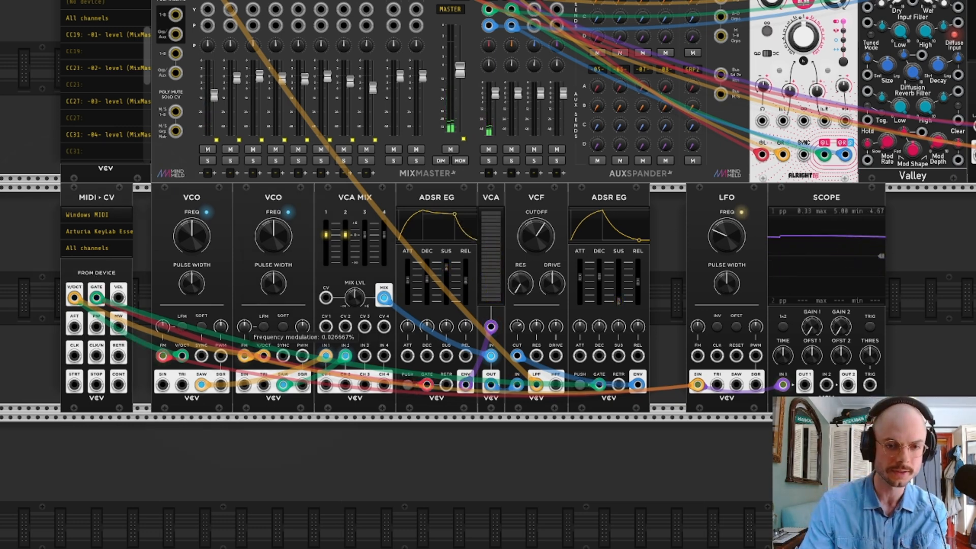
left_click_drag(163, 326, 163, 328)
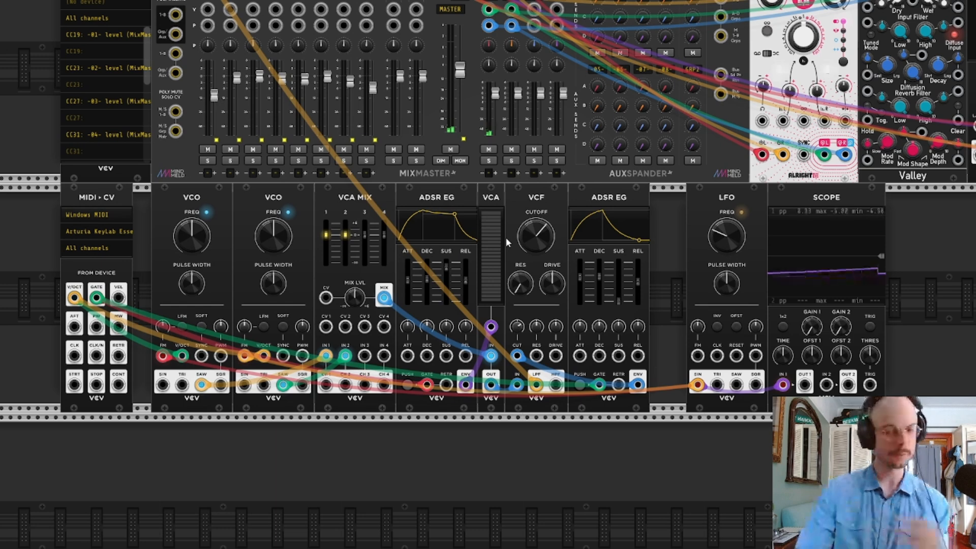
Move the LFO and Scope together so they sit directly against the second ADSR EG, and clear the selection
left_click_drag(913, 198, 666, 202)
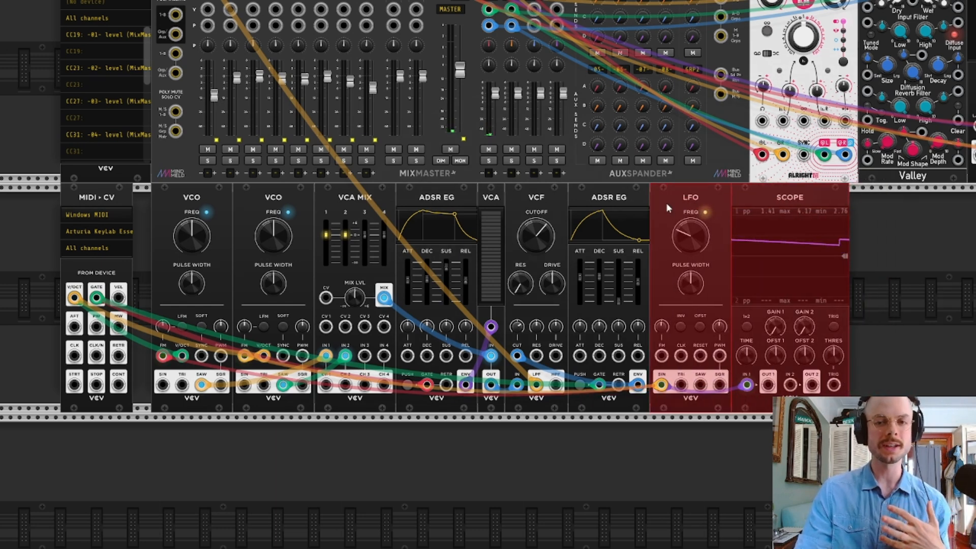
left_click(920, 239)
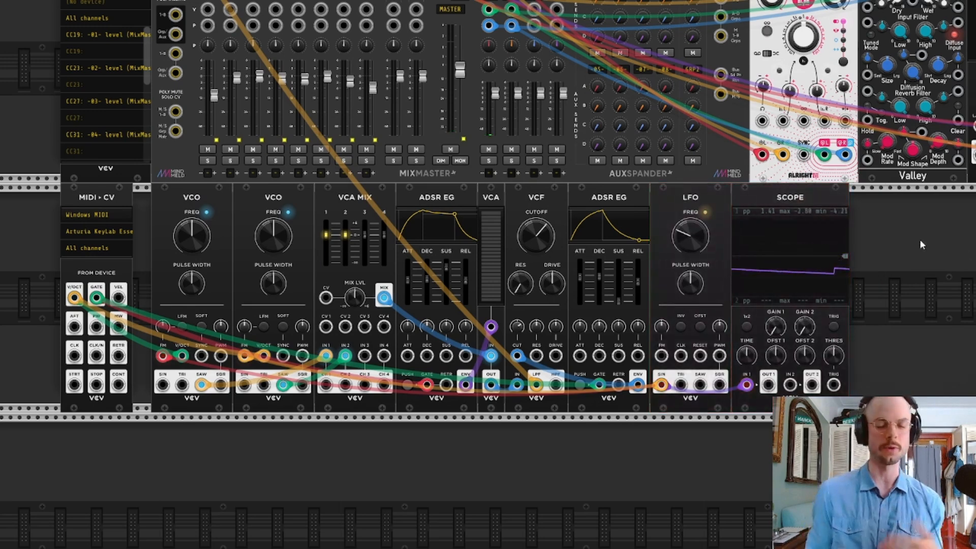